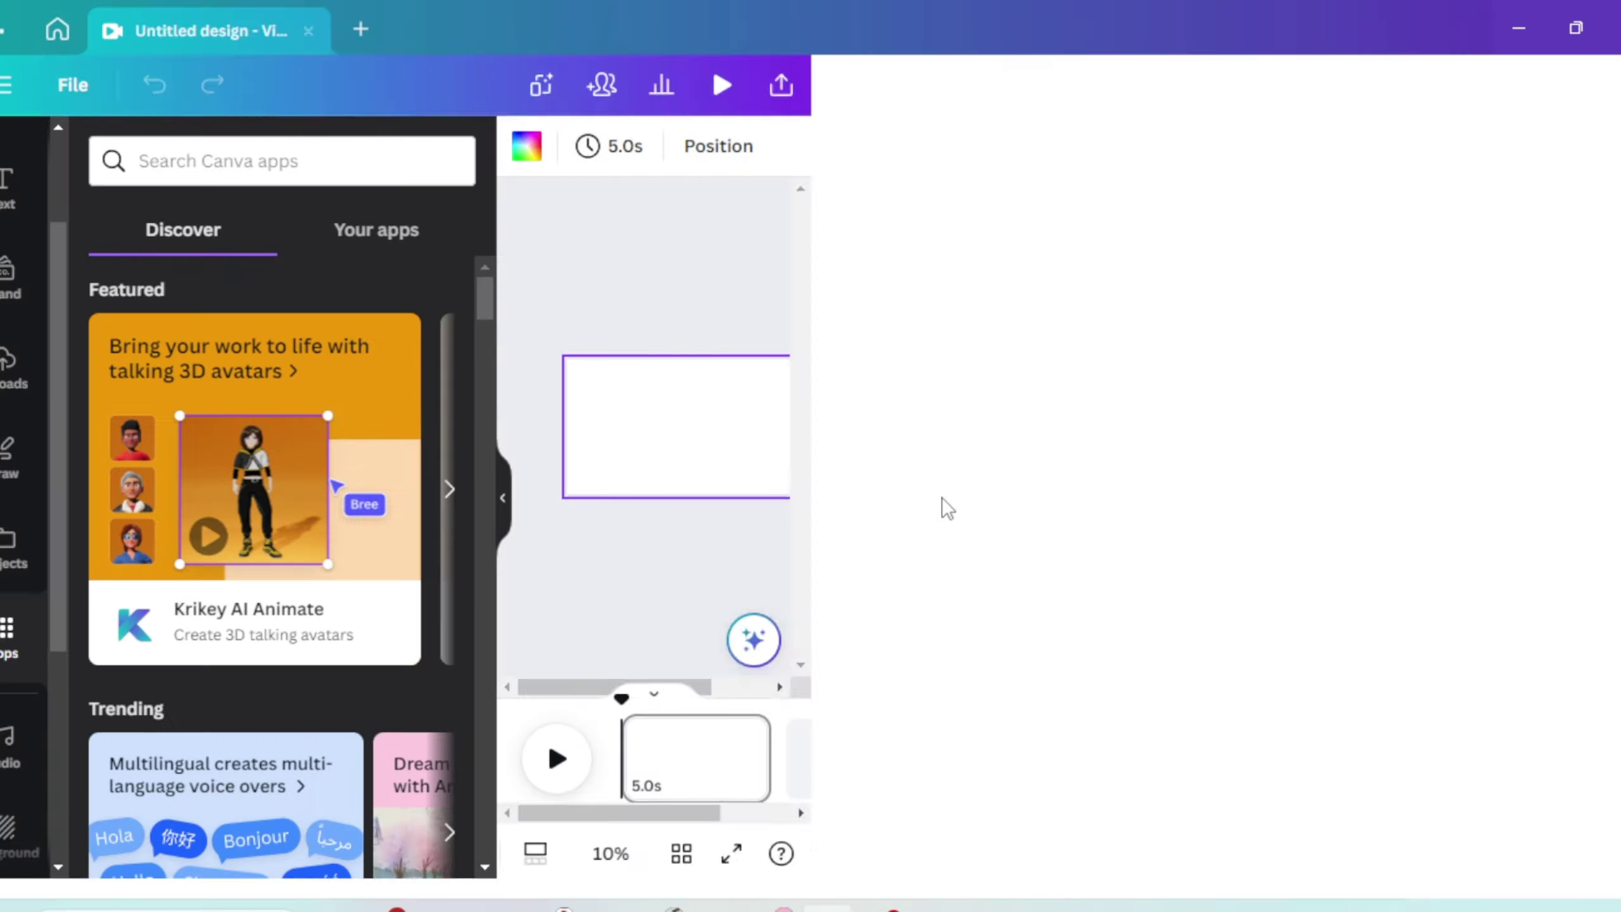
# - Maximize the editor and open Krikey AI Animate by searching the Apps library
pyautogui.click(1081, 717)
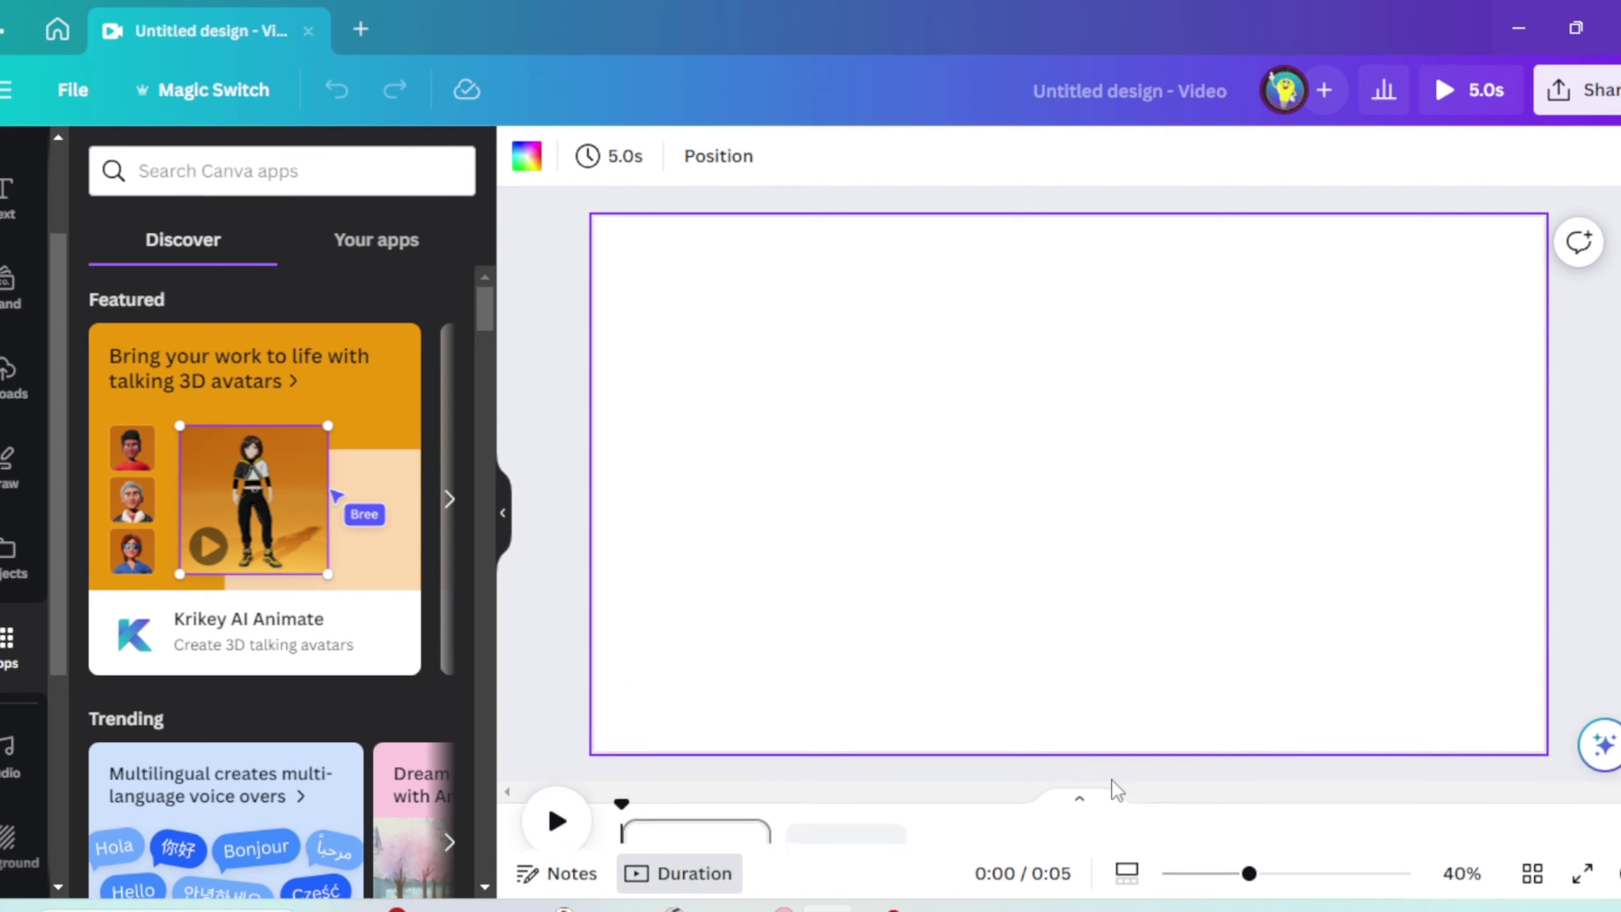
pyautogui.moveTo(1249, 874)
pyautogui.mouseDown()
pyautogui.moveTo(1234, 874)
pyautogui.moveTo(1254, 873)
pyautogui.mouseUp()
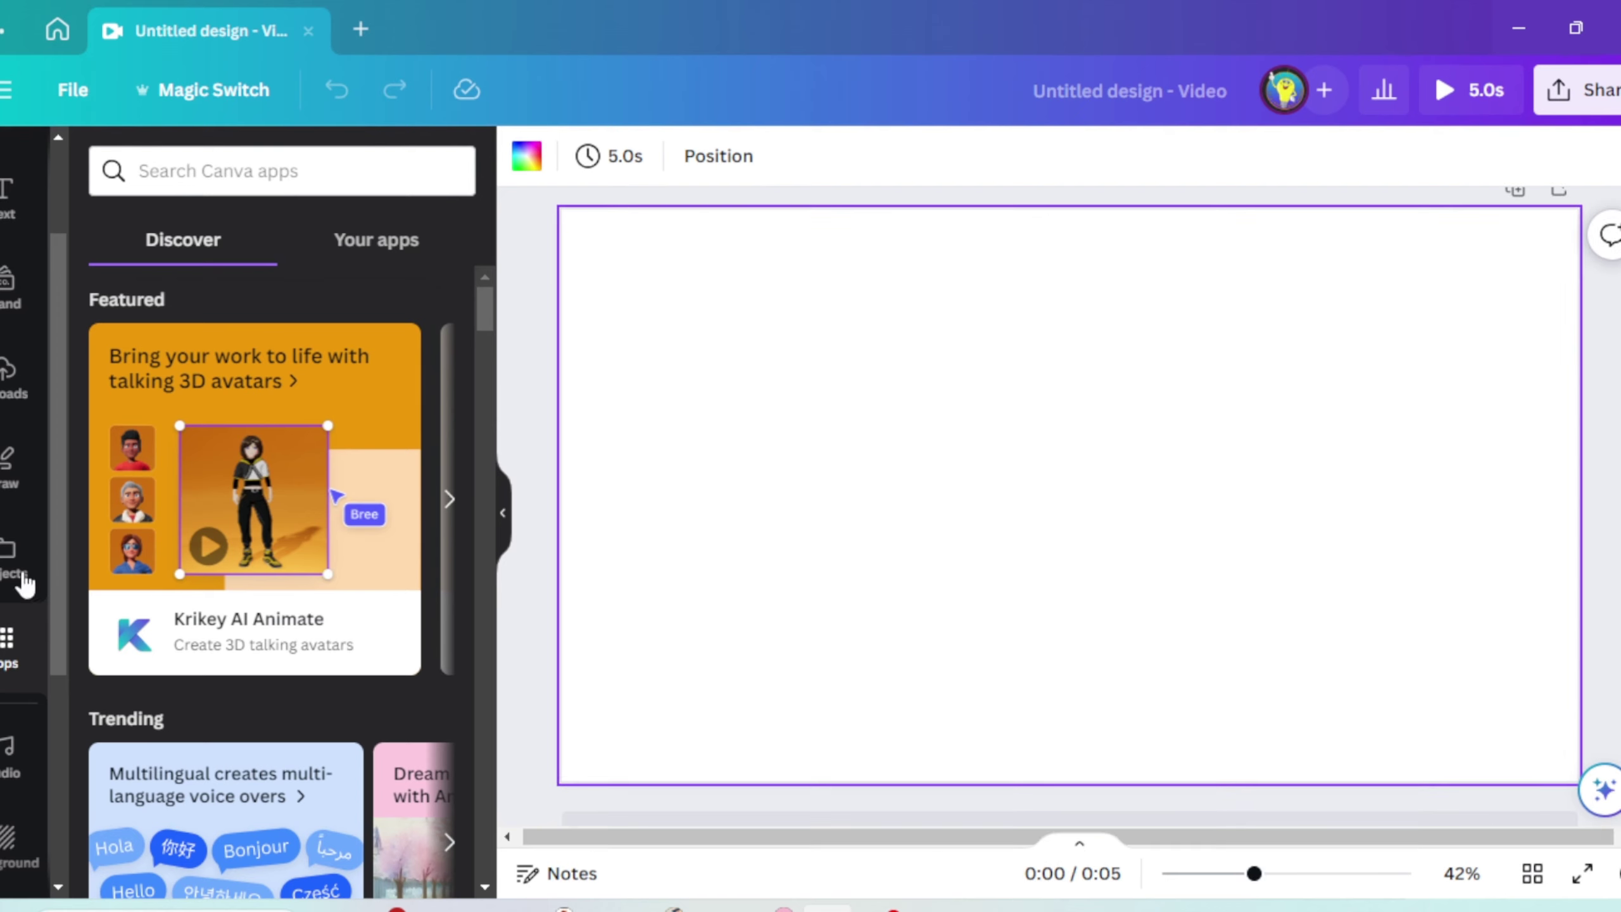
pyautogui.click(8, 282)
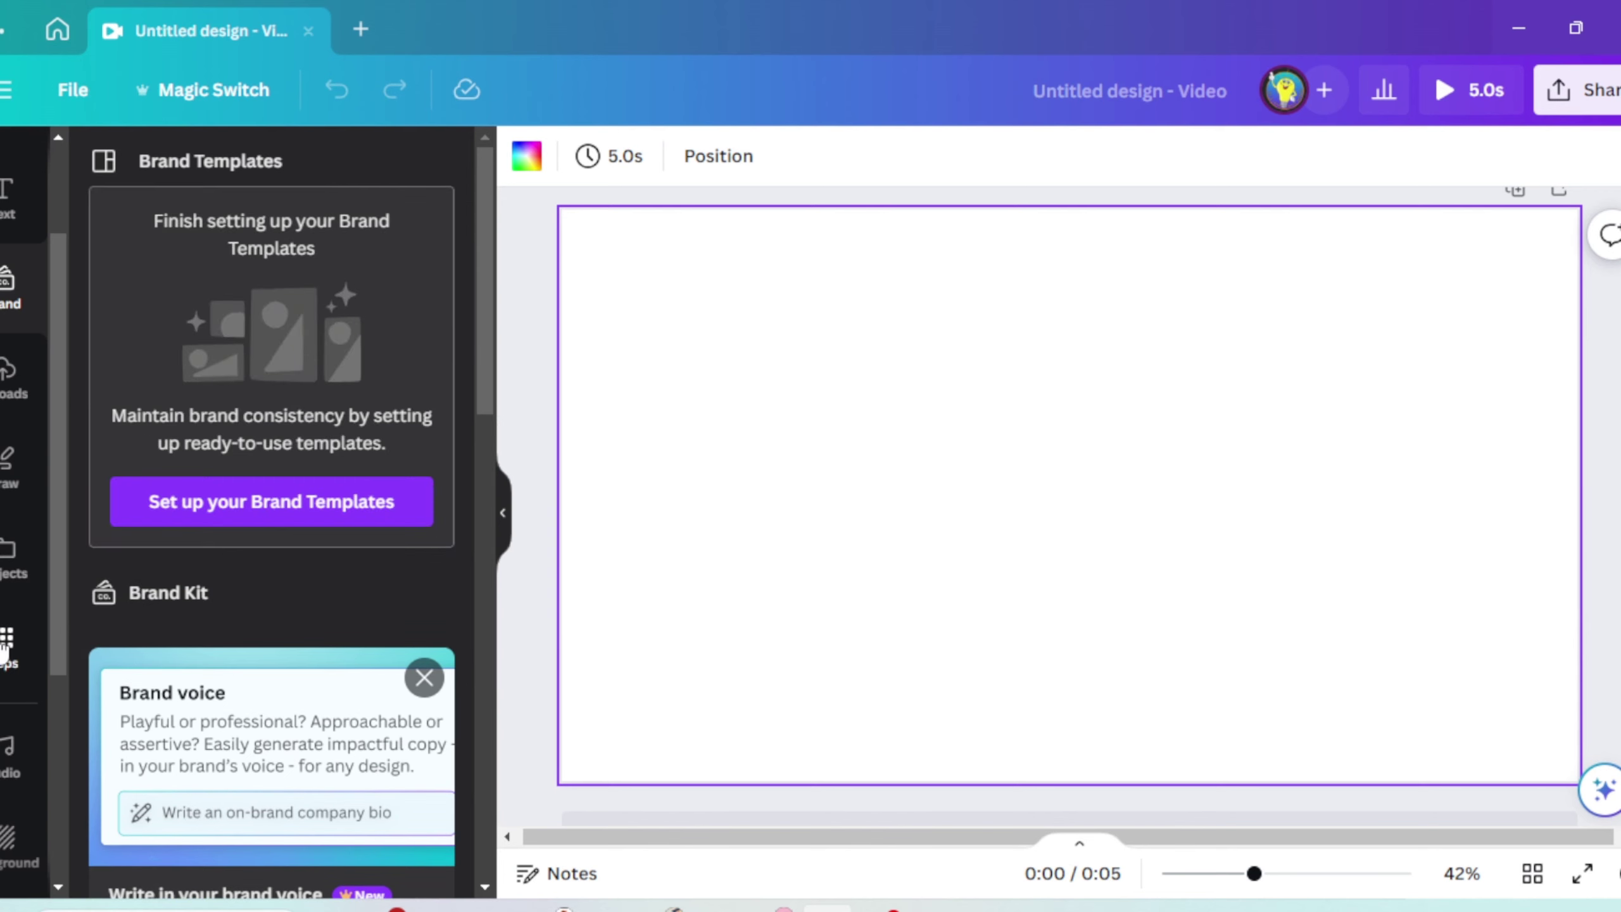
pyautogui.click(7, 646)
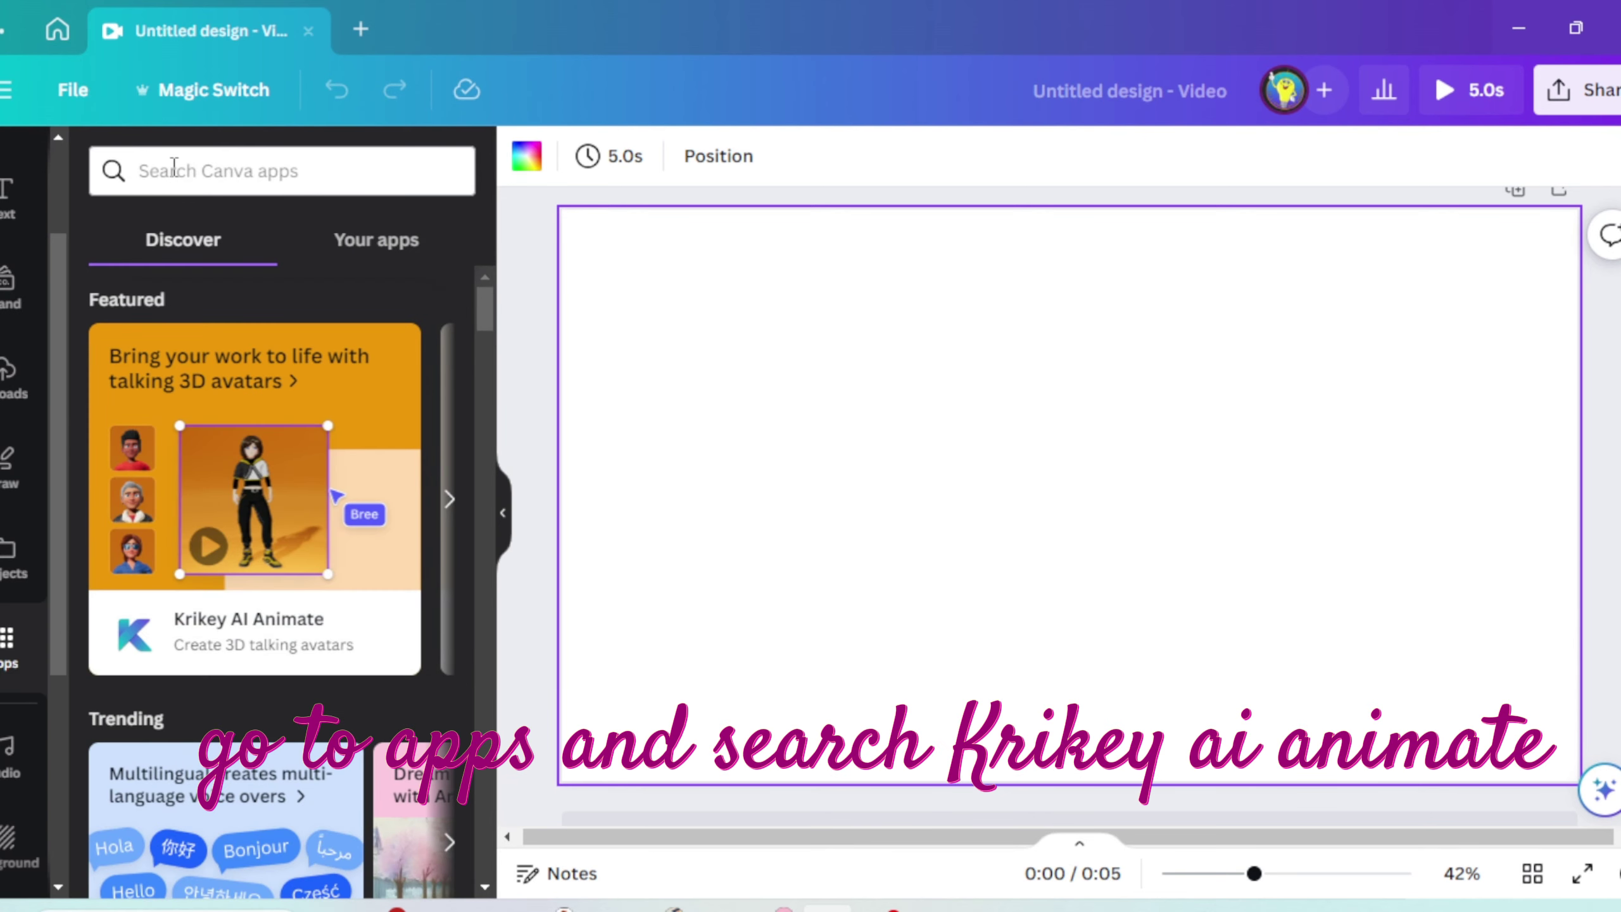
pyautogui.click(213, 111)
pyautogui.click(241, 170)
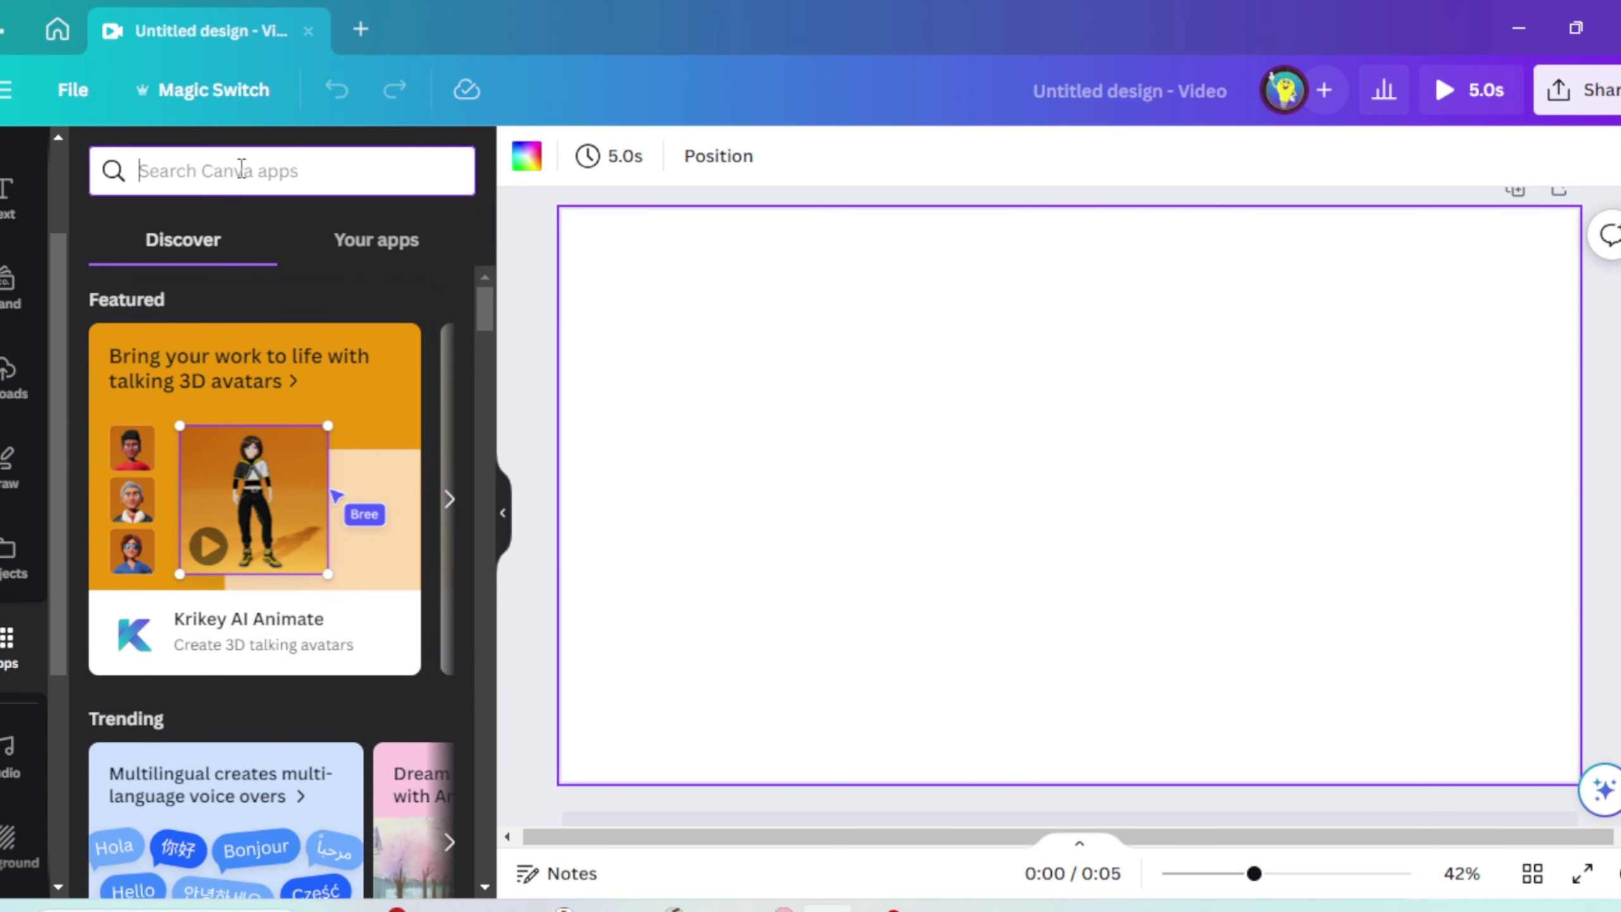
pyautogui.write('kri')
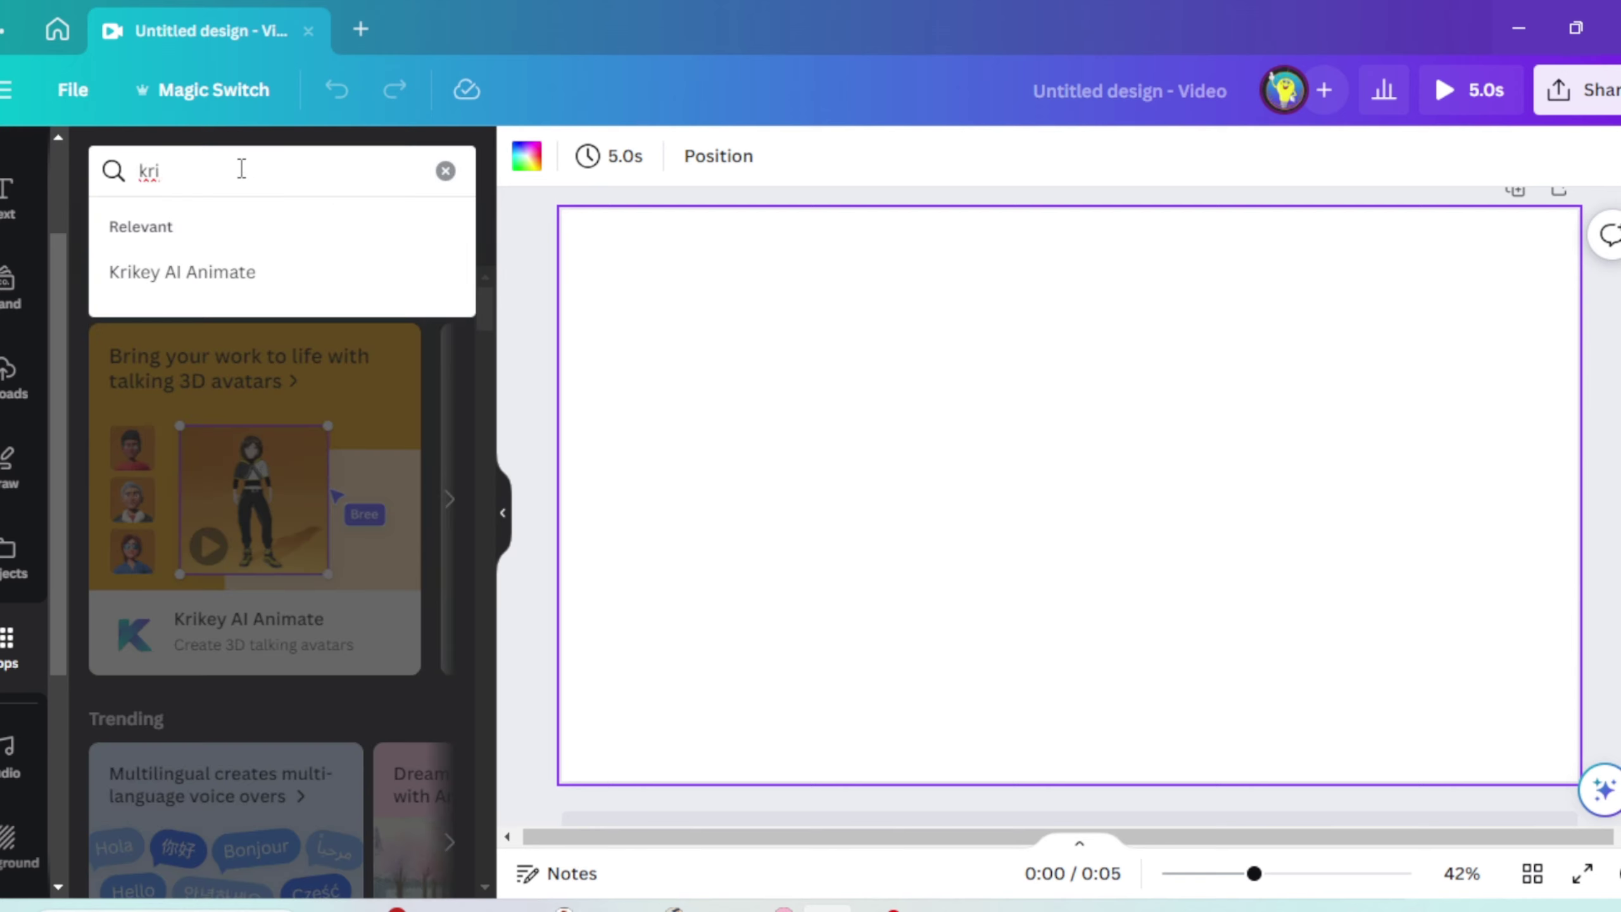
pyautogui.click(117, 271)
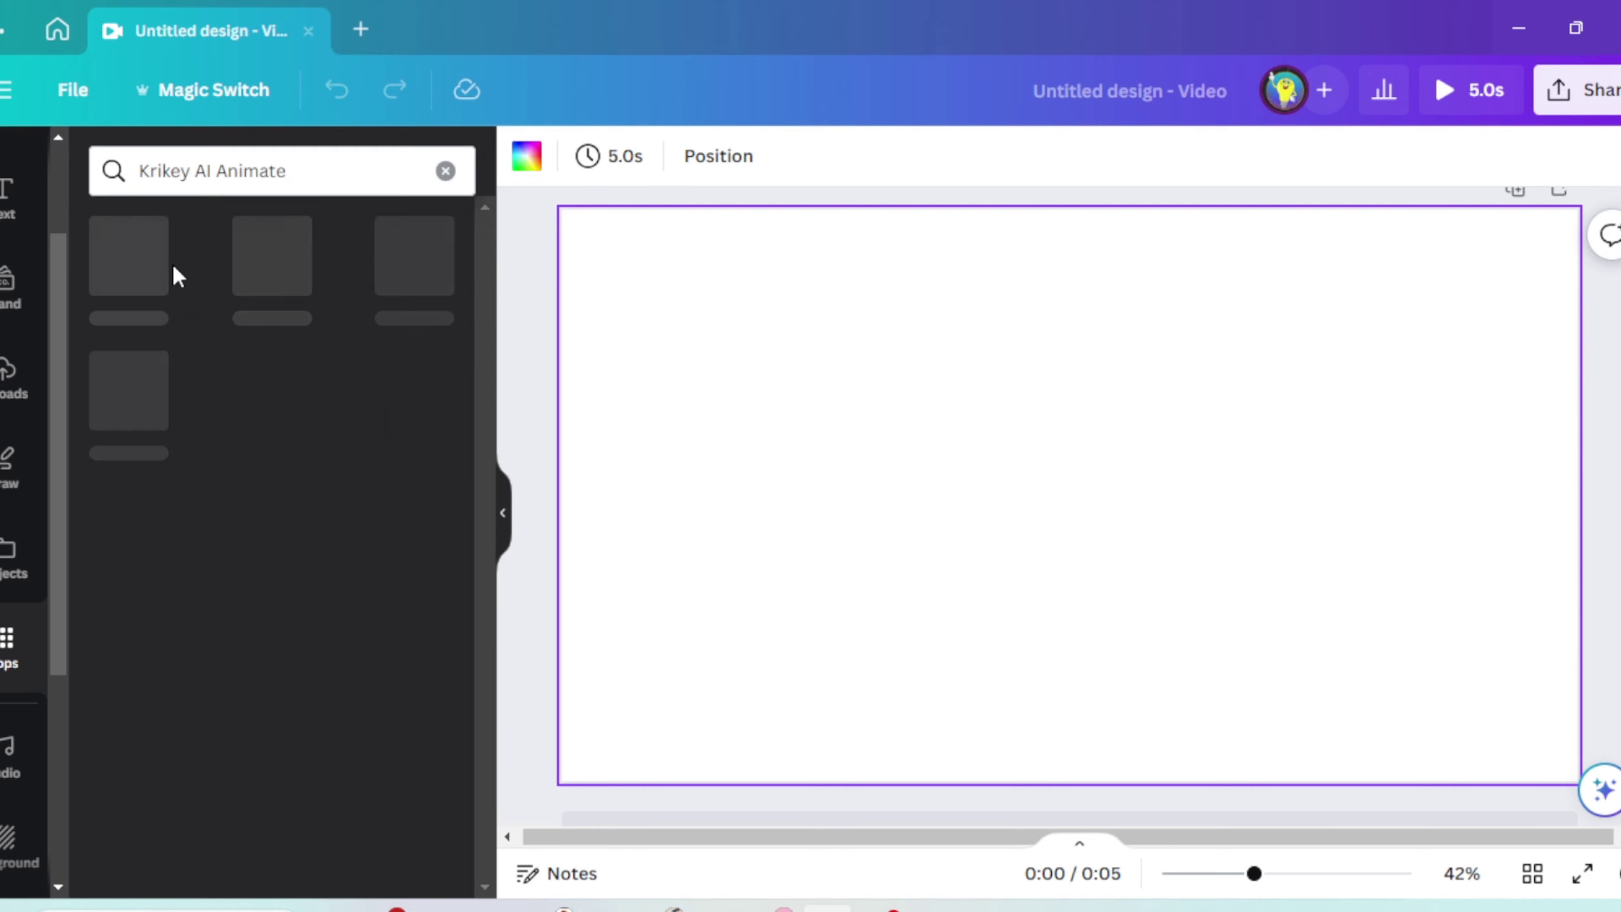
# - Pick the skeleton avatar from the full collection and set the animation to Chicken Dance
pyautogui.click(128, 269)
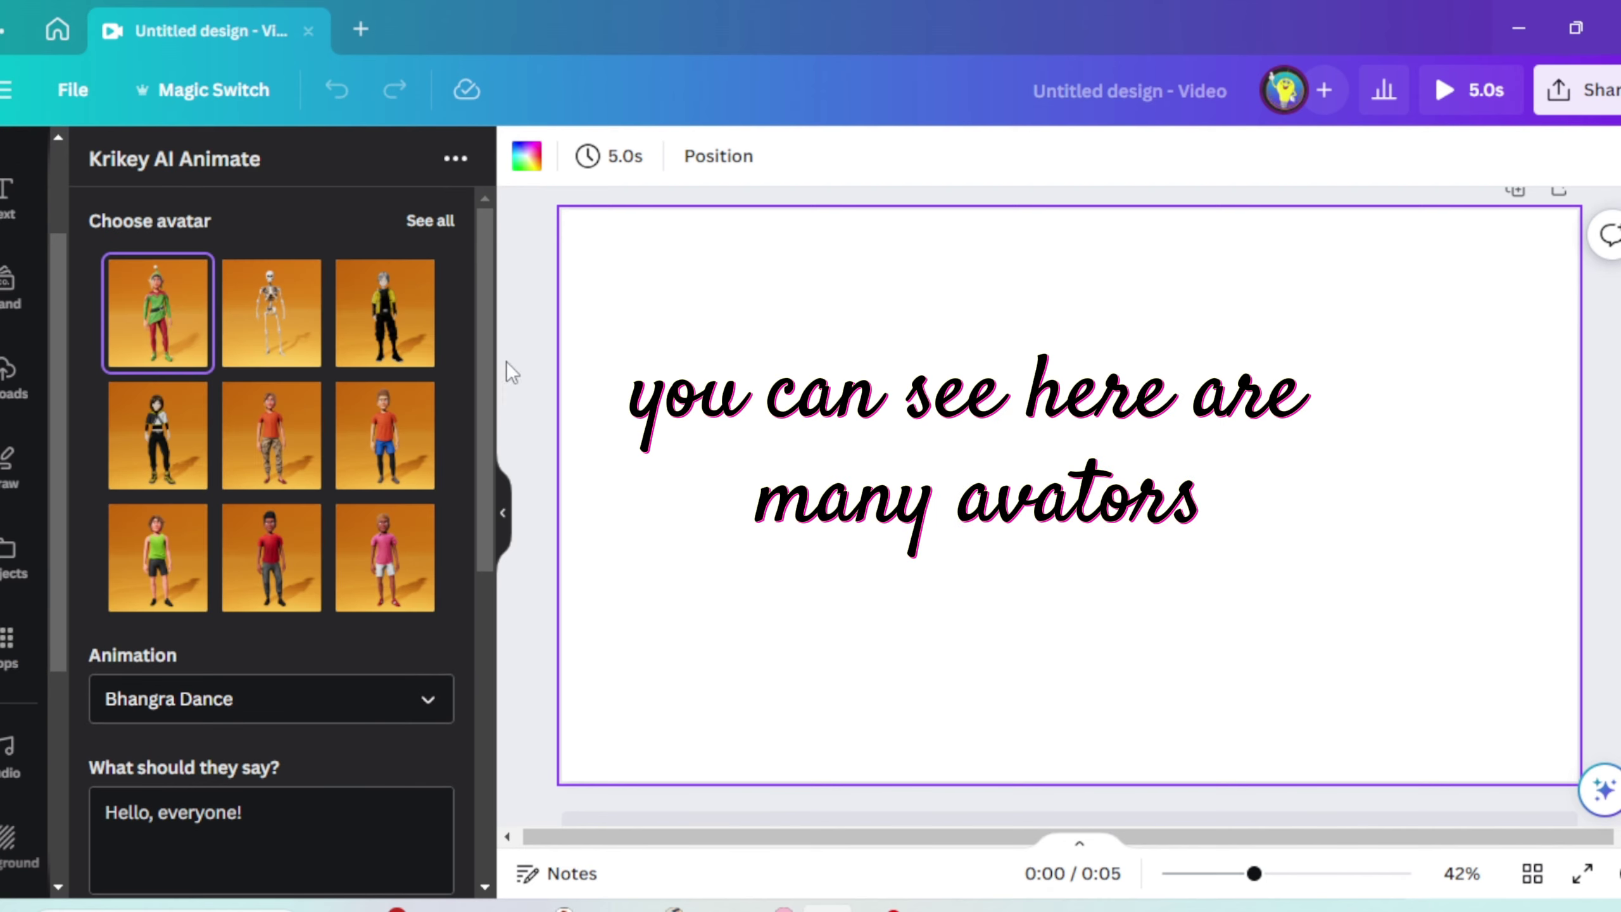
pyautogui.scroll(-1, 253, 311)
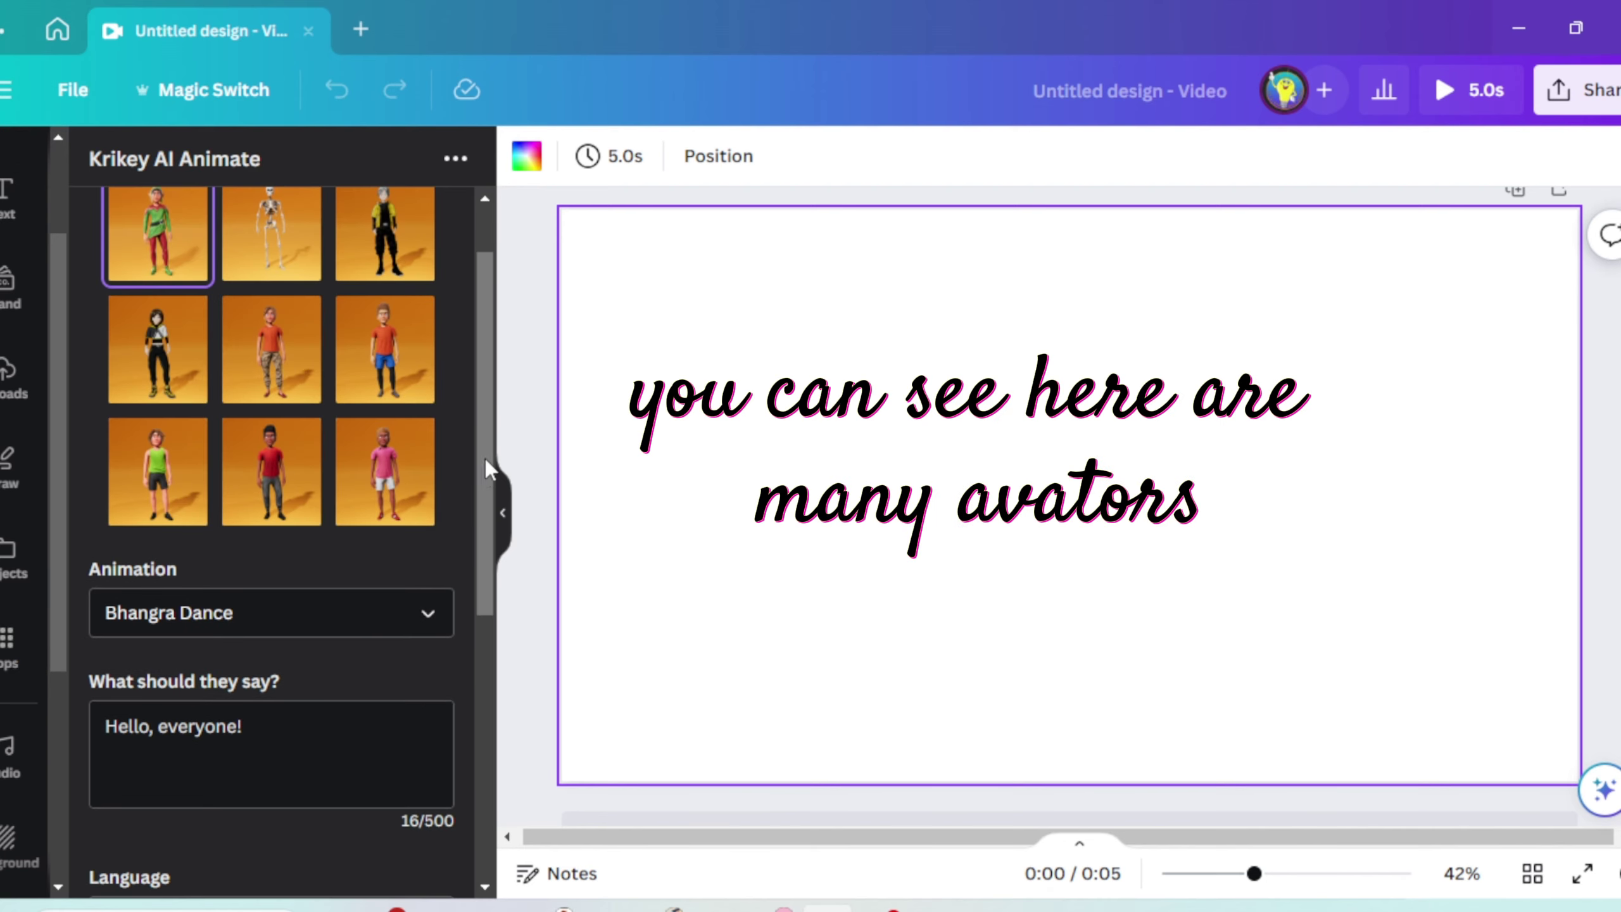
pyautogui.scroll(1, 486, 458)
pyautogui.click(291, 323)
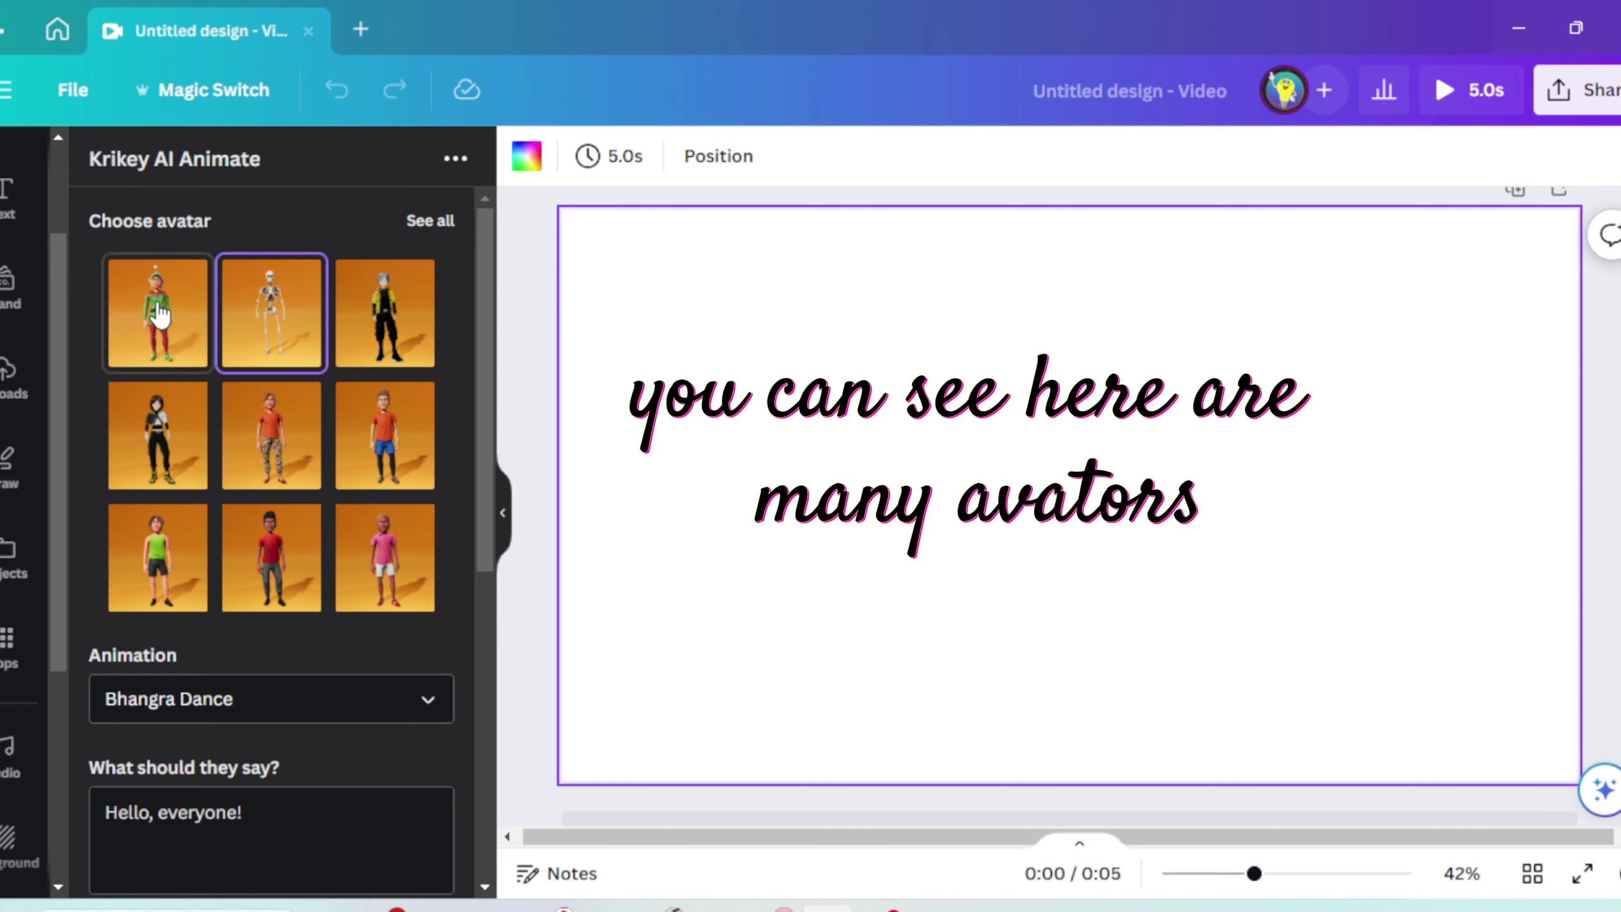
pyautogui.click(426, 218)
pyautogui.moveTo(482, 264); pyautogui.dragTo(499, 605)
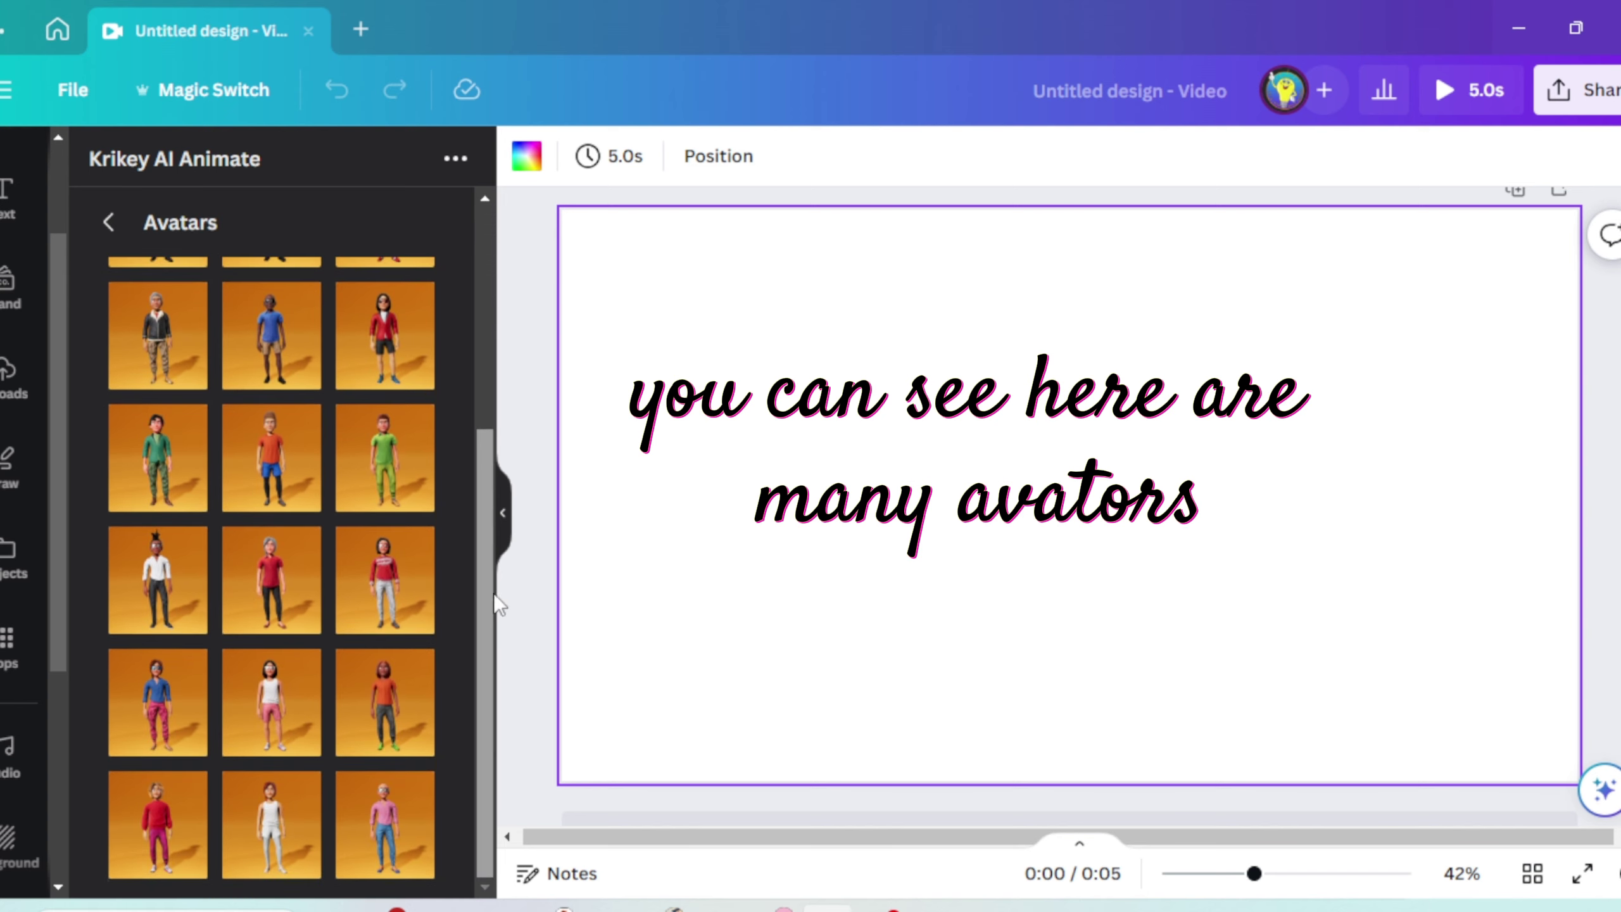
pyautogui.scroll(3, 473, 462)
pyautogui.click(282, 316)
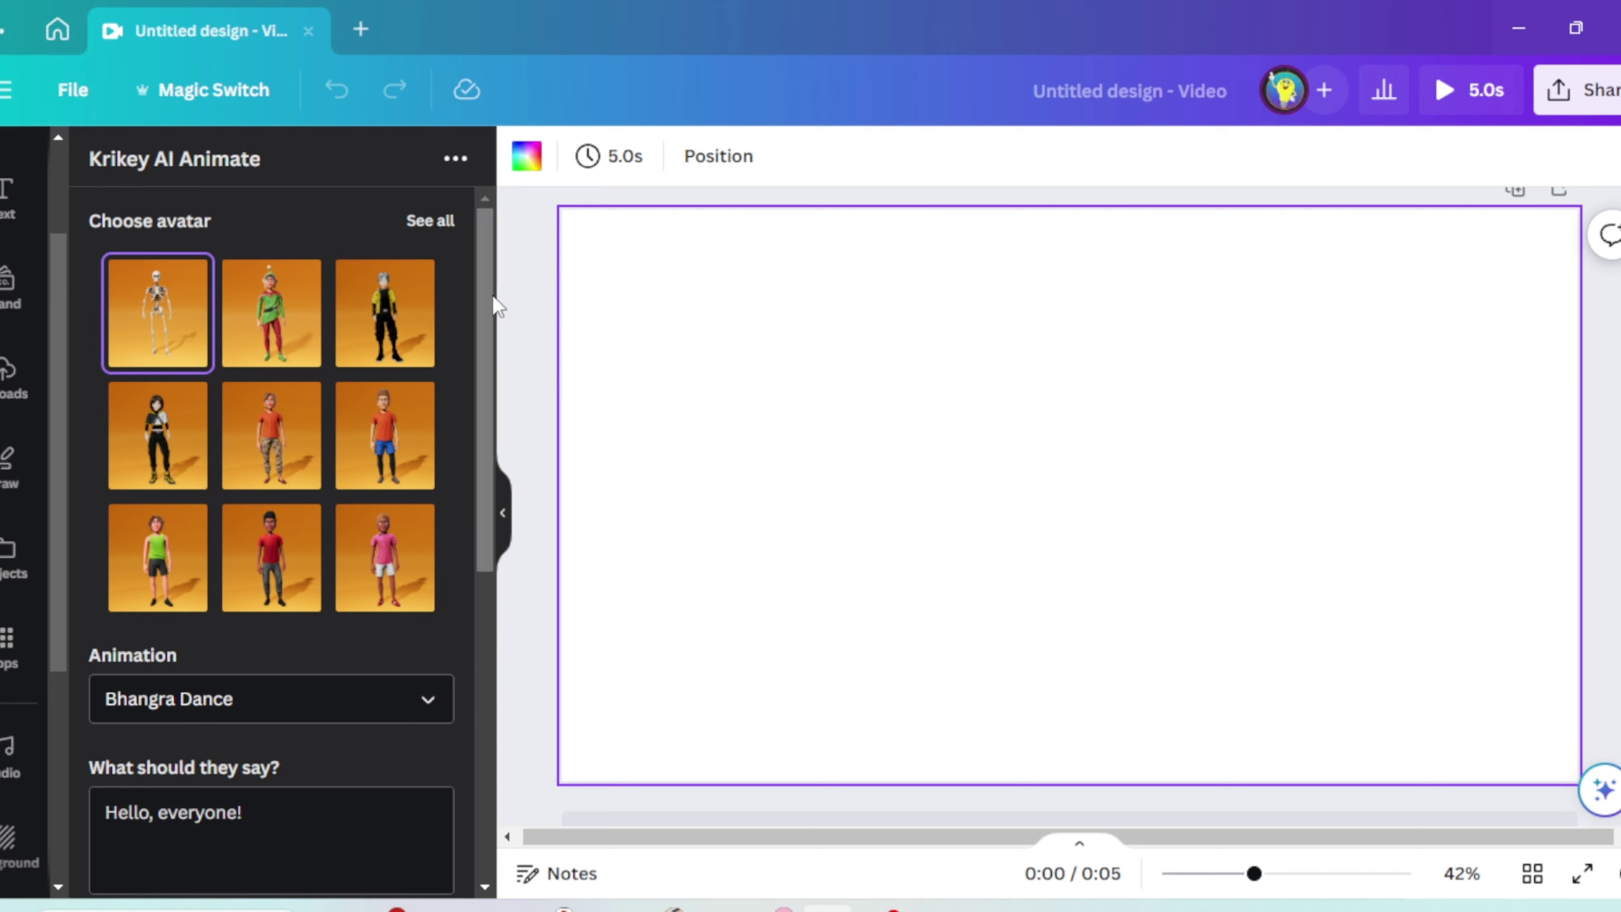
pyautogui.moveTo(495, 308); pyautogui.dragTo(494, 481)
pyautogui.click(427, 336)
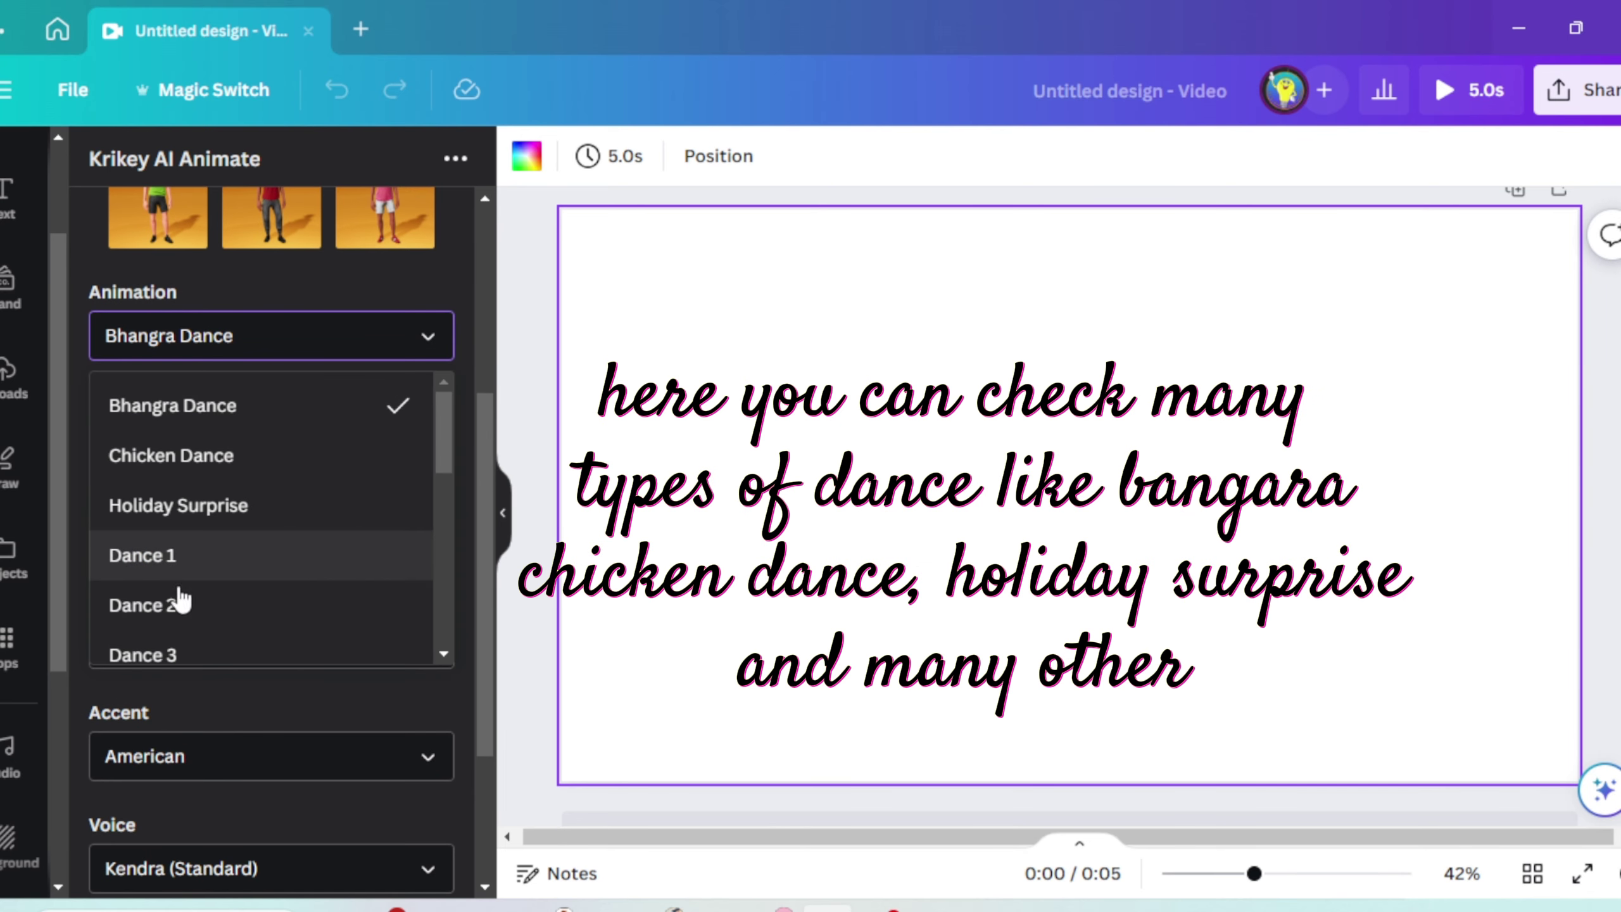
pyautogui.scroll(-5, 218, 573)
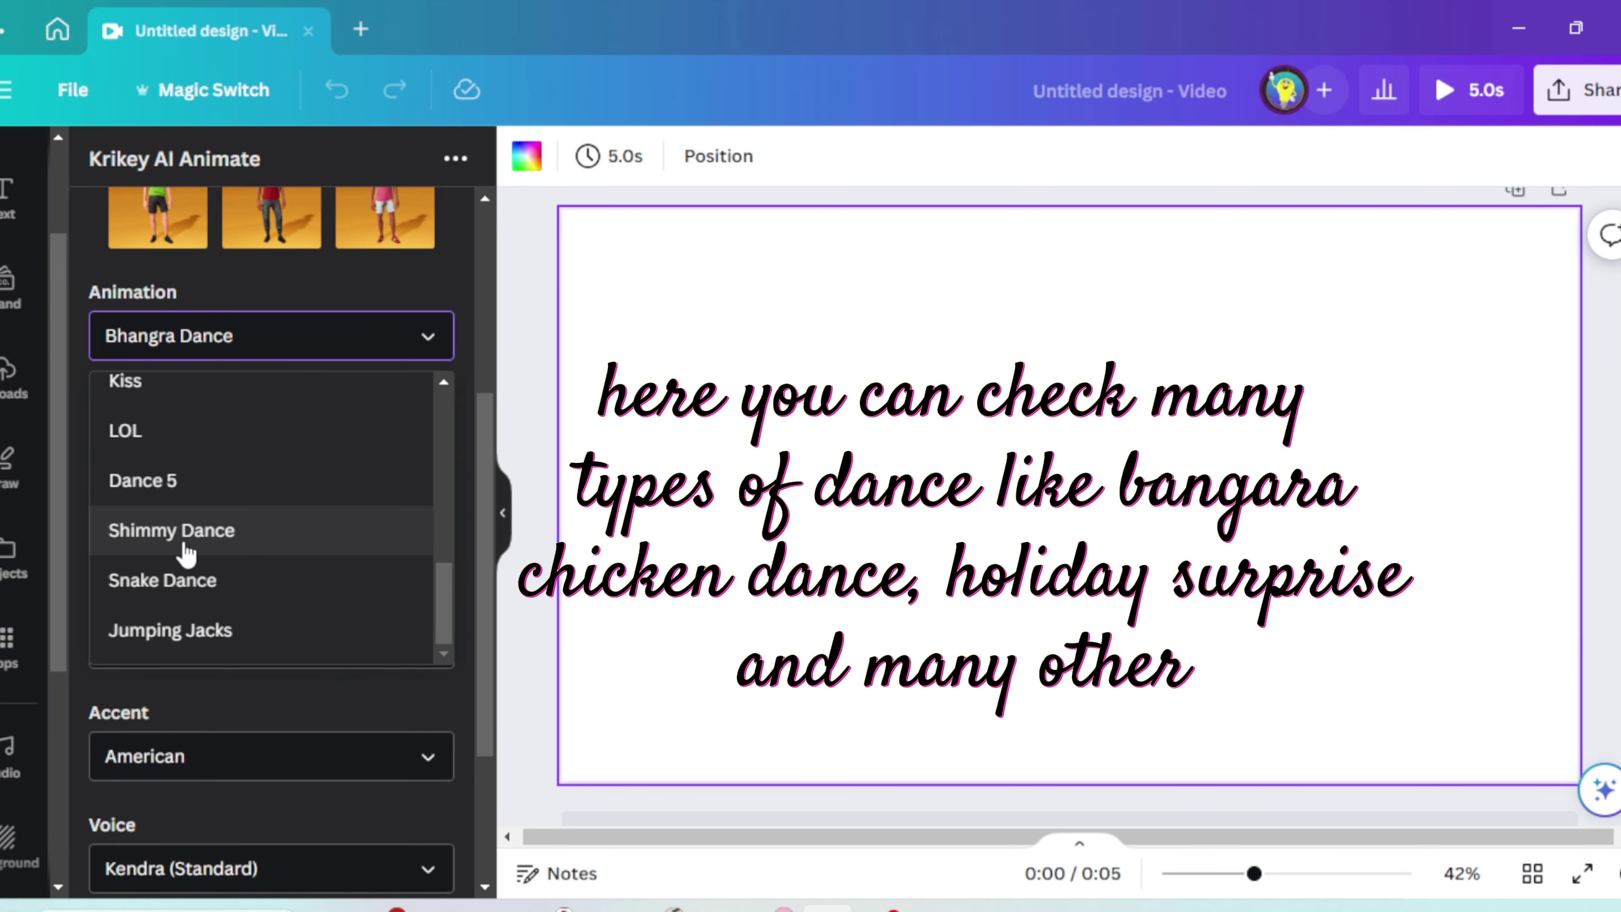
pyautogui.scroll(5, 243, 580)
pyautogui.click(218, 456)
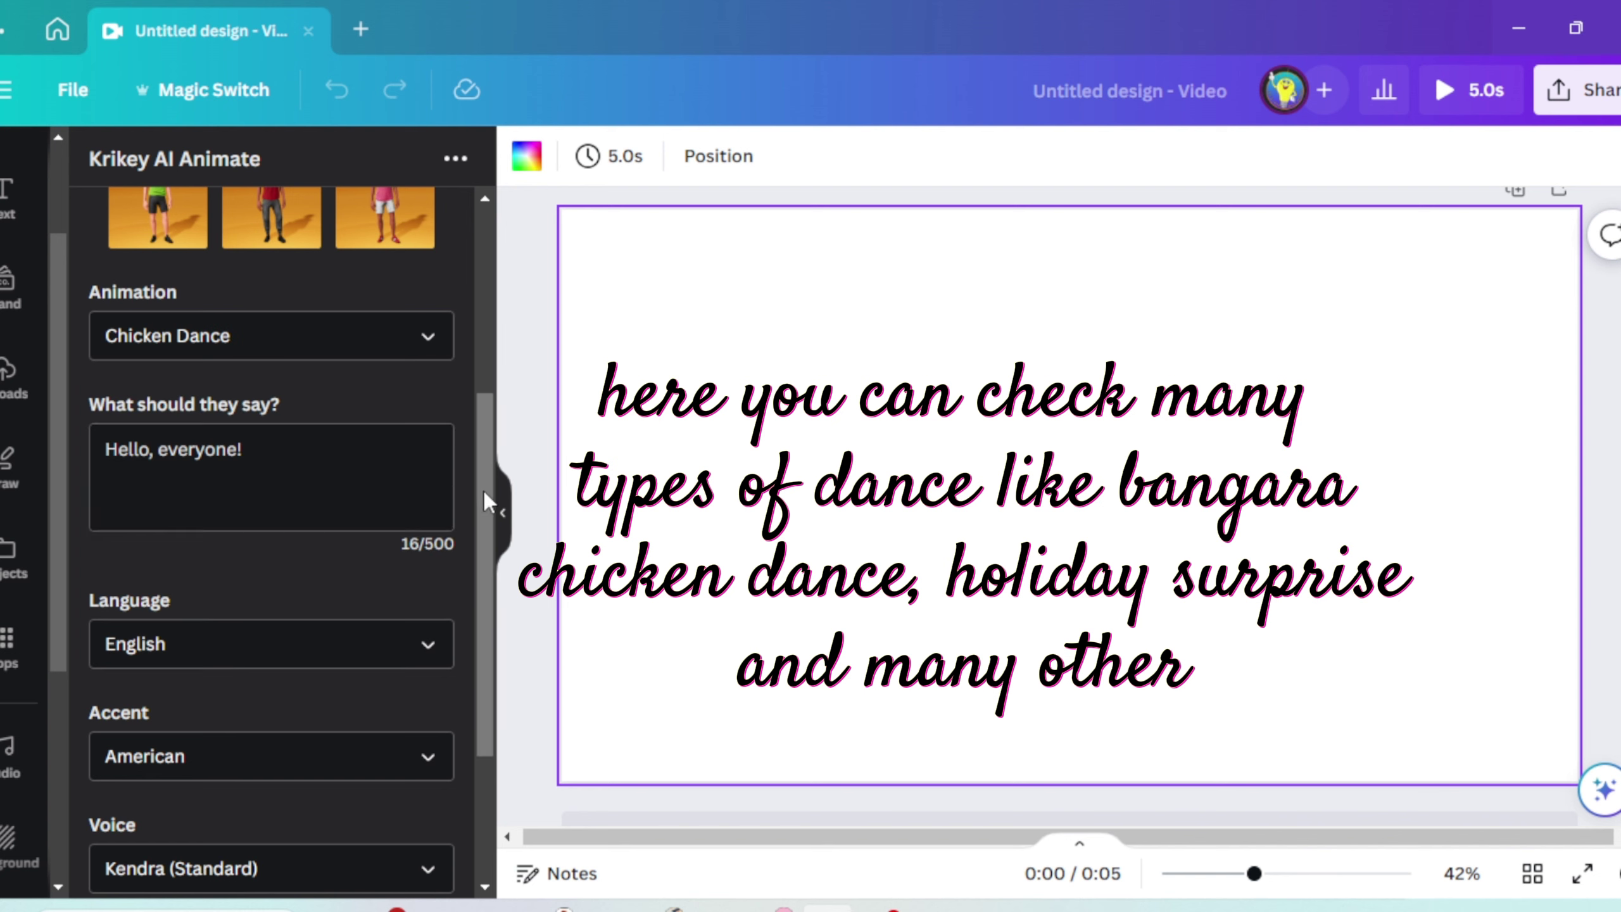
# - Replace the 'Hello, everyone!' script with 'my name is tino,'
pyautogui.hotkey('ctrl', 'a')
pyautogui.press('BackSpace')
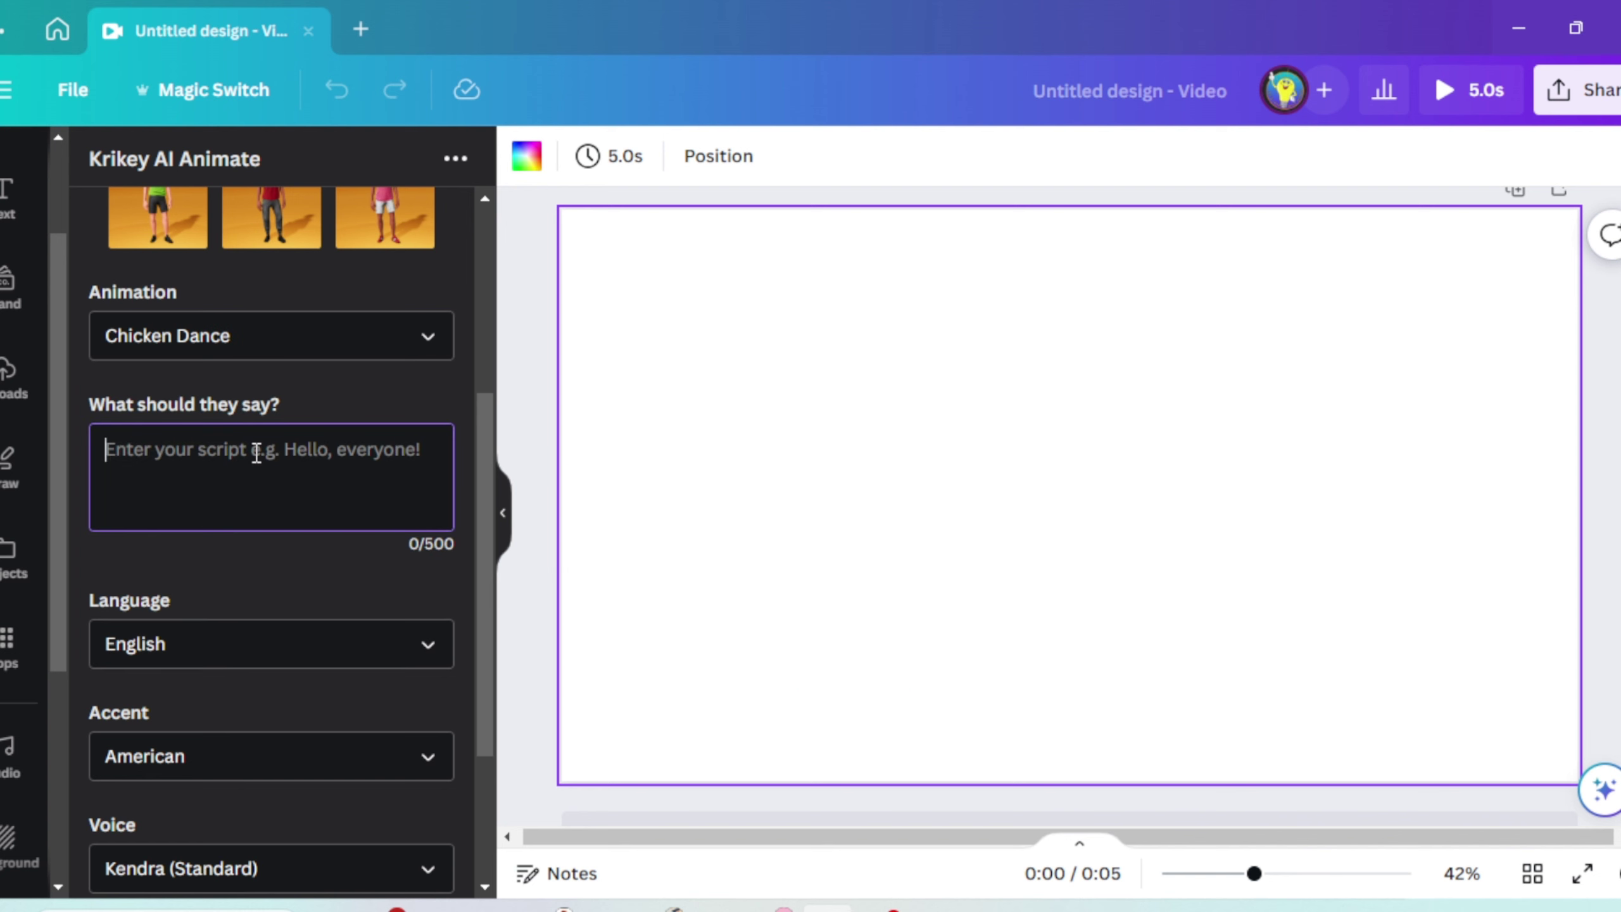
pyautogui.write('my name is tino')
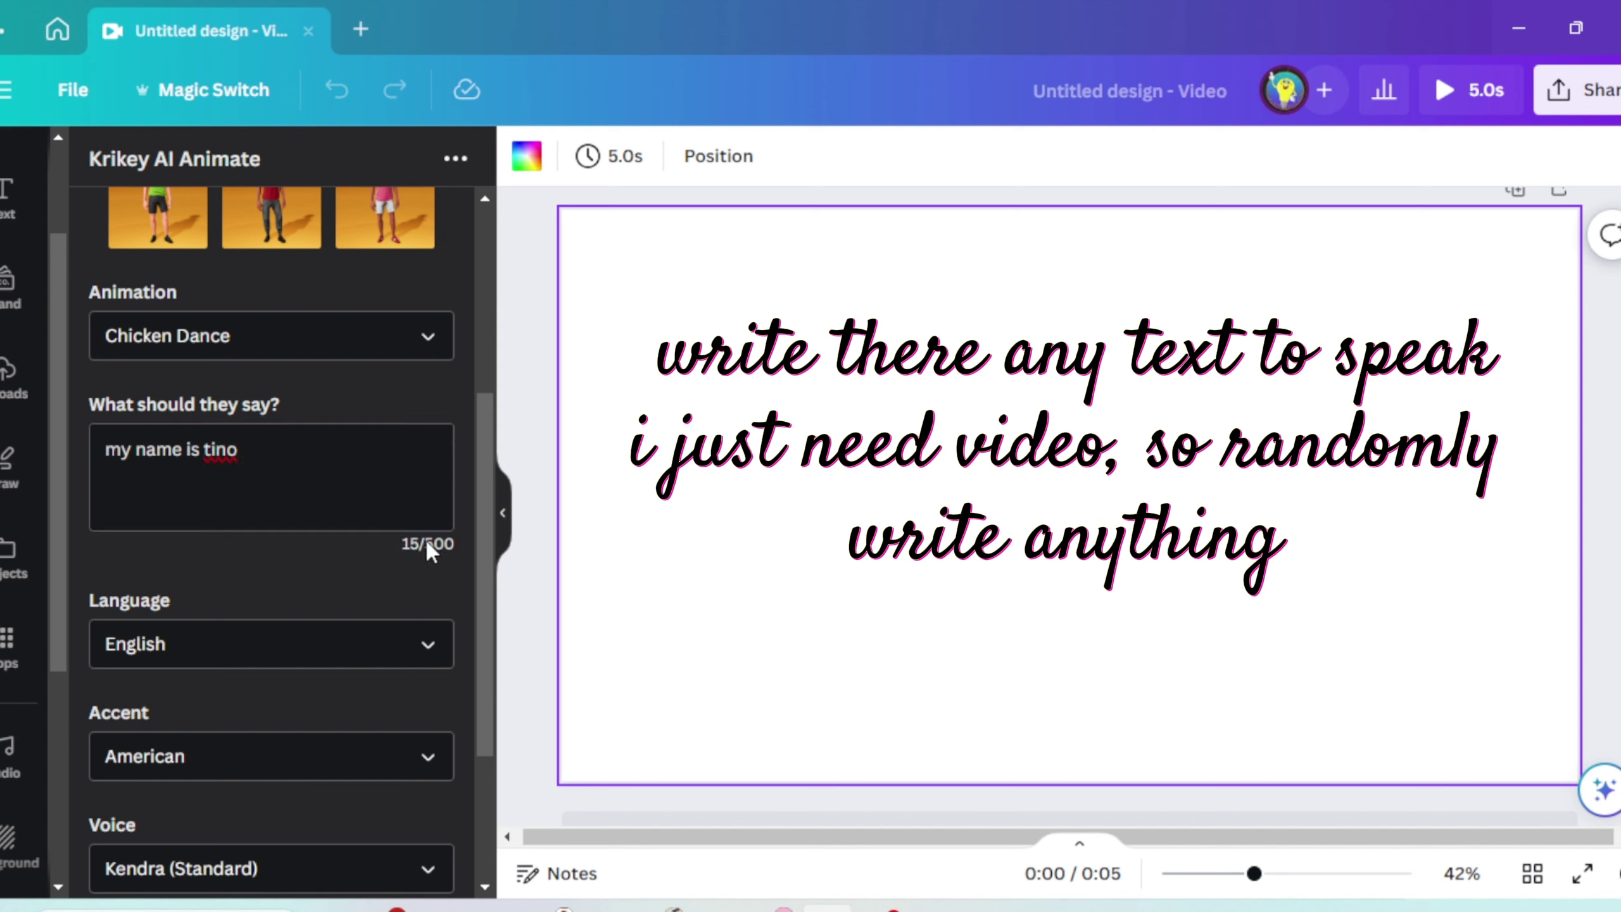
pyautogui.click(241, 447)
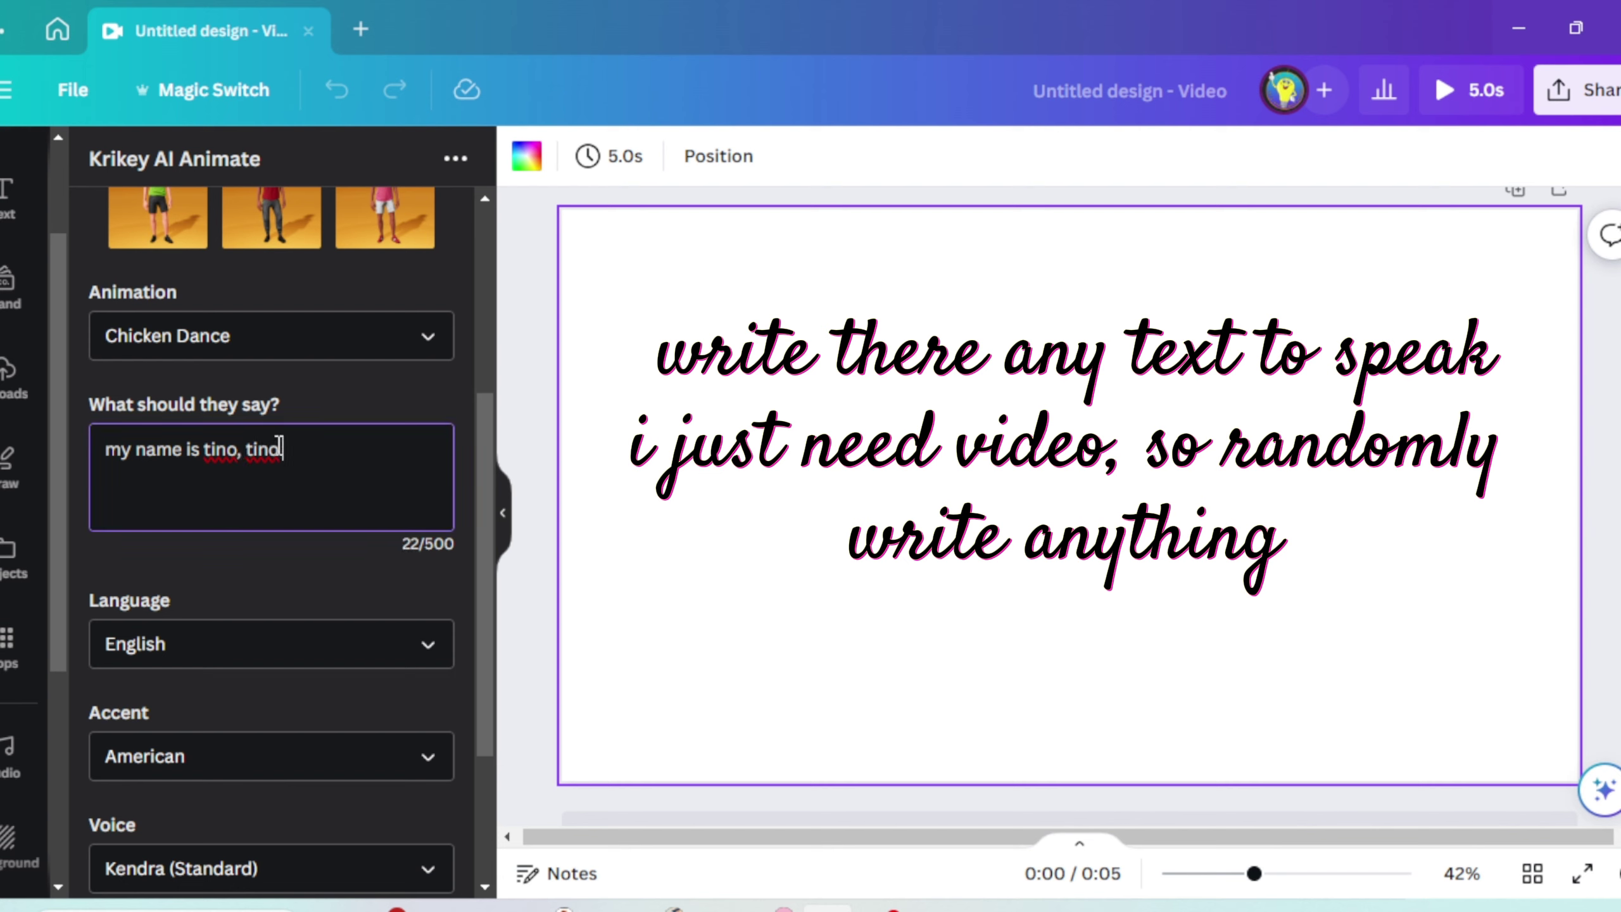
pyautogui.press('BackSpace')
pyautogui.press('BackSpace')
pyautogui.press('BackSpace')
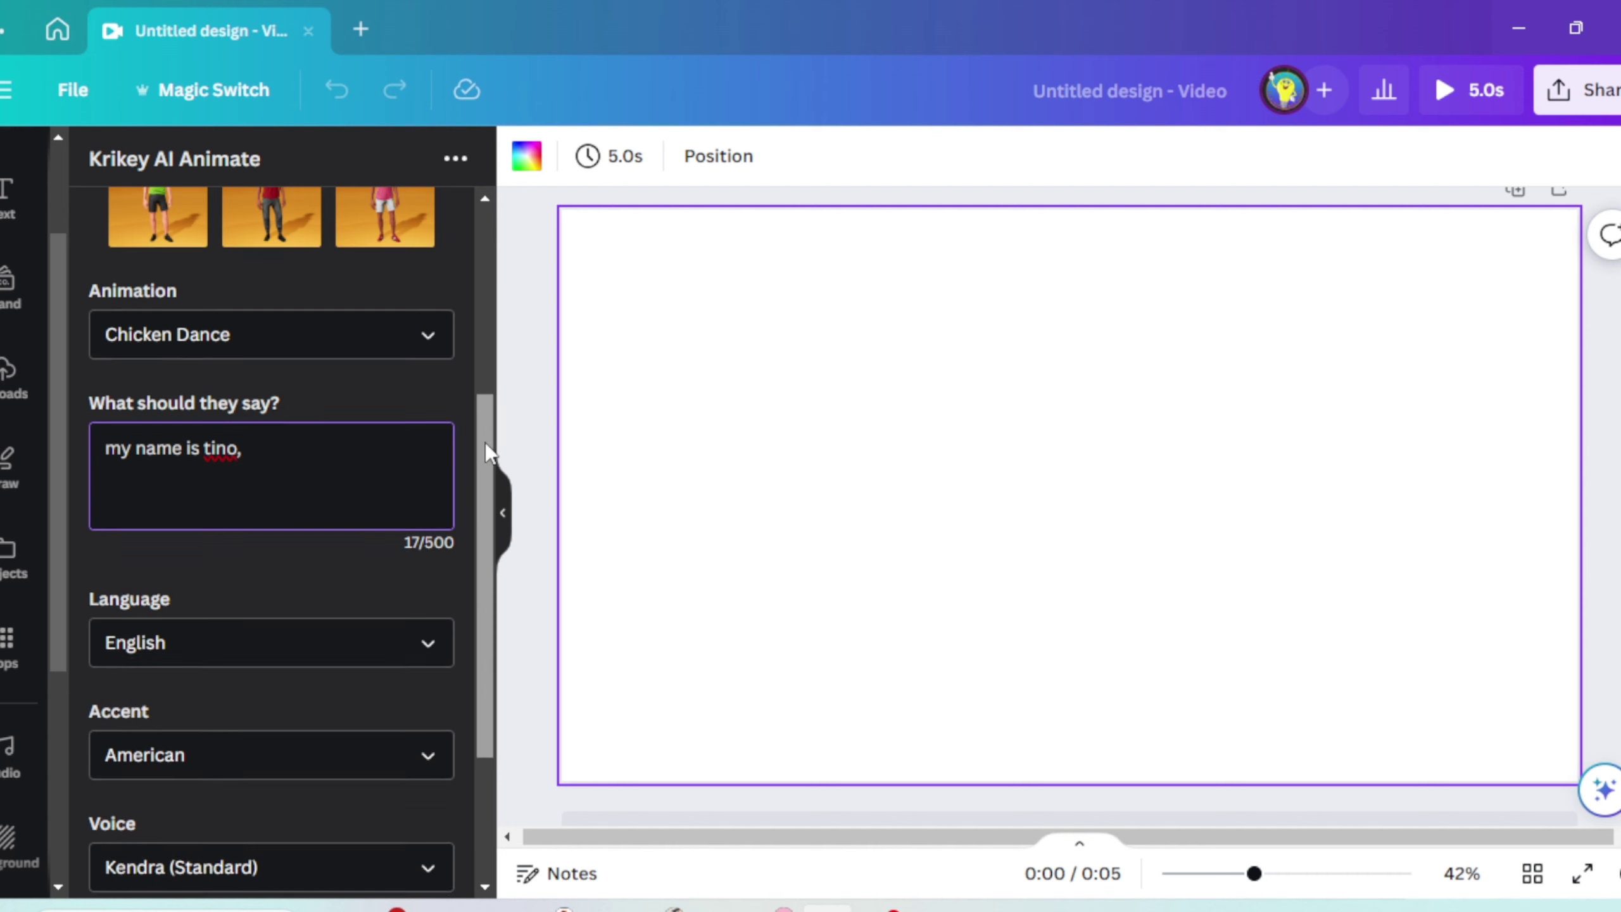
pyautogui.scroll(-2, 380, 438)
# - Set speech to English, British accent and Emma (Standard) voice, then preview it
pyautogui.click(372, 413)
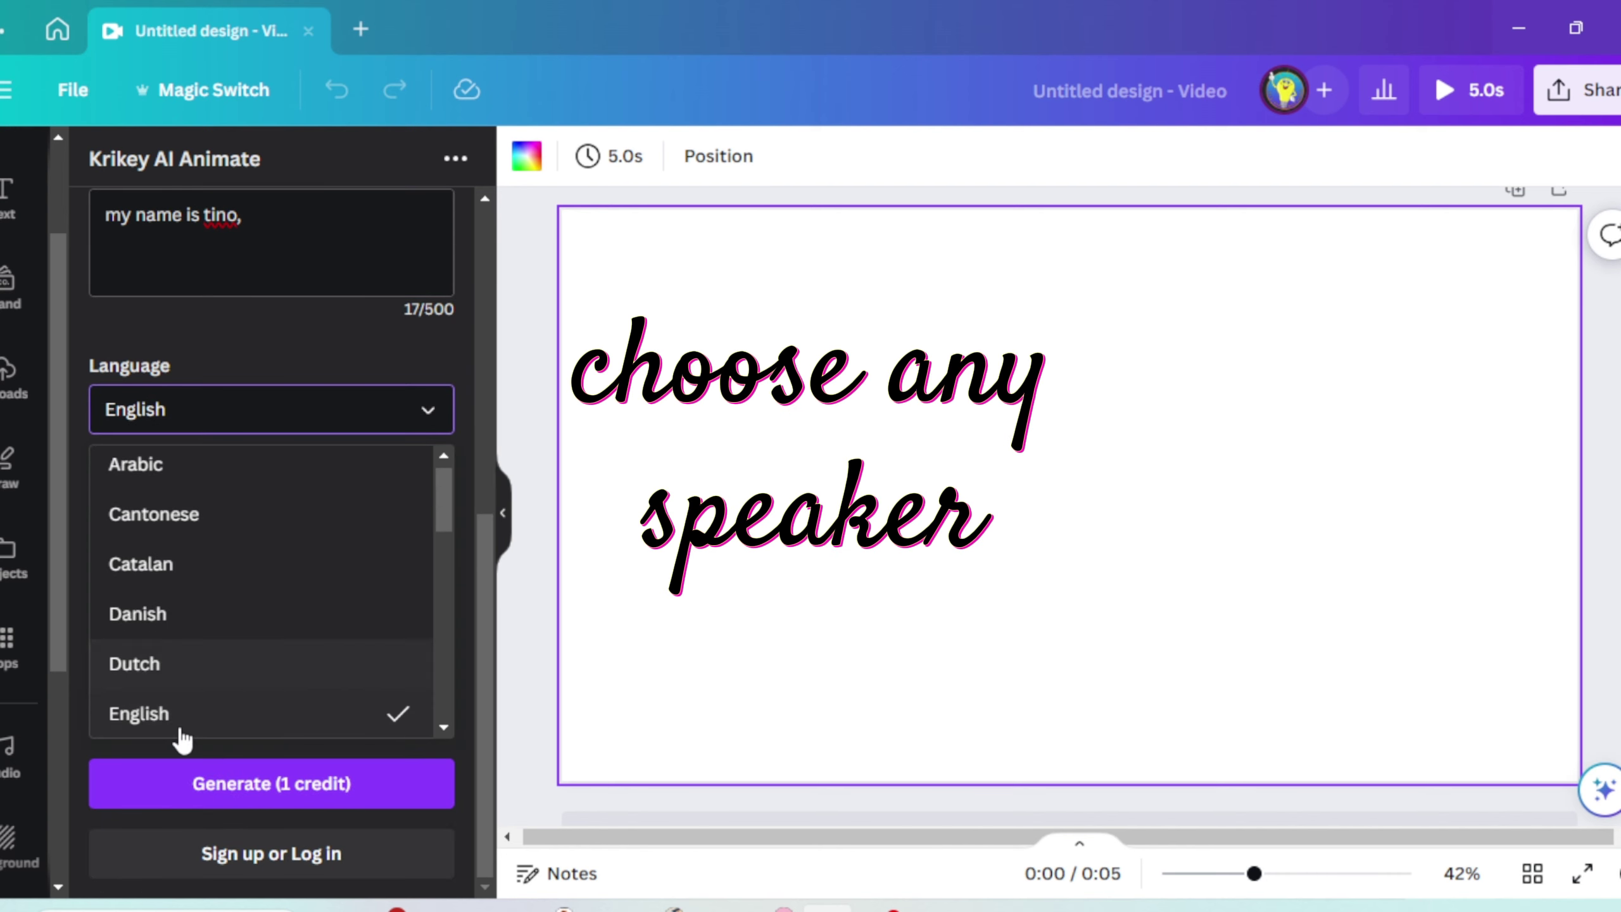
pyautogui.moveTo(439, 520)
pyautogui.mouseDown()
pyautogui.moveTo(442, 724)
pyautogui.moveTo(444, 482)
pyautogui.mouseUp()
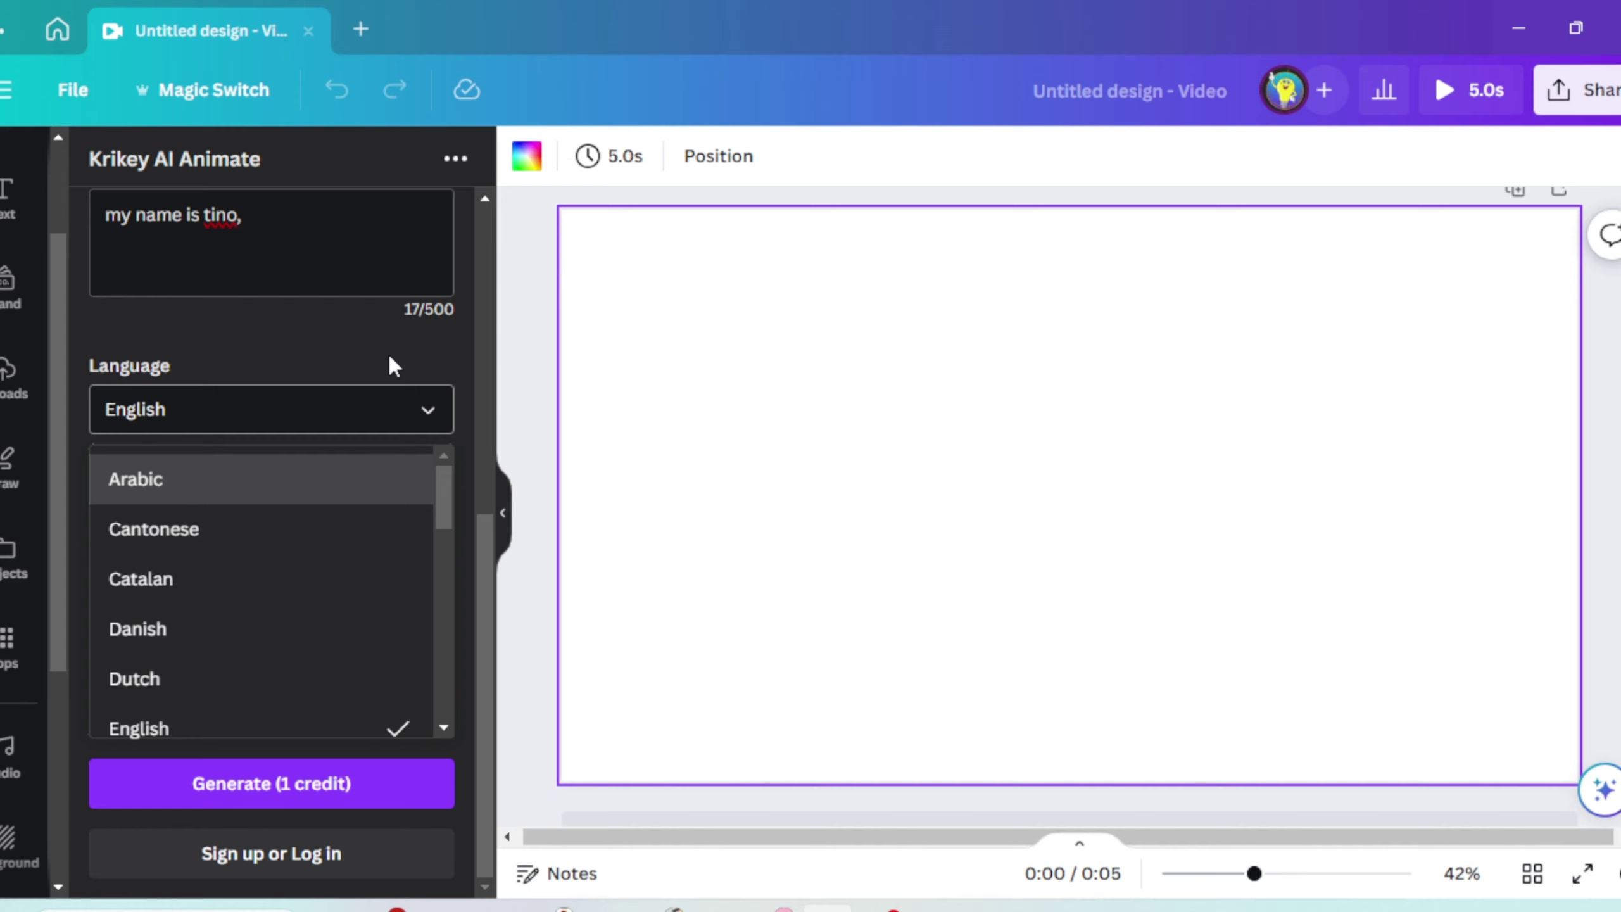
pyautogui.click(224, 728)
pyautogui.click(209, 532)
pyautogui.scroll(-2, 210, 703)
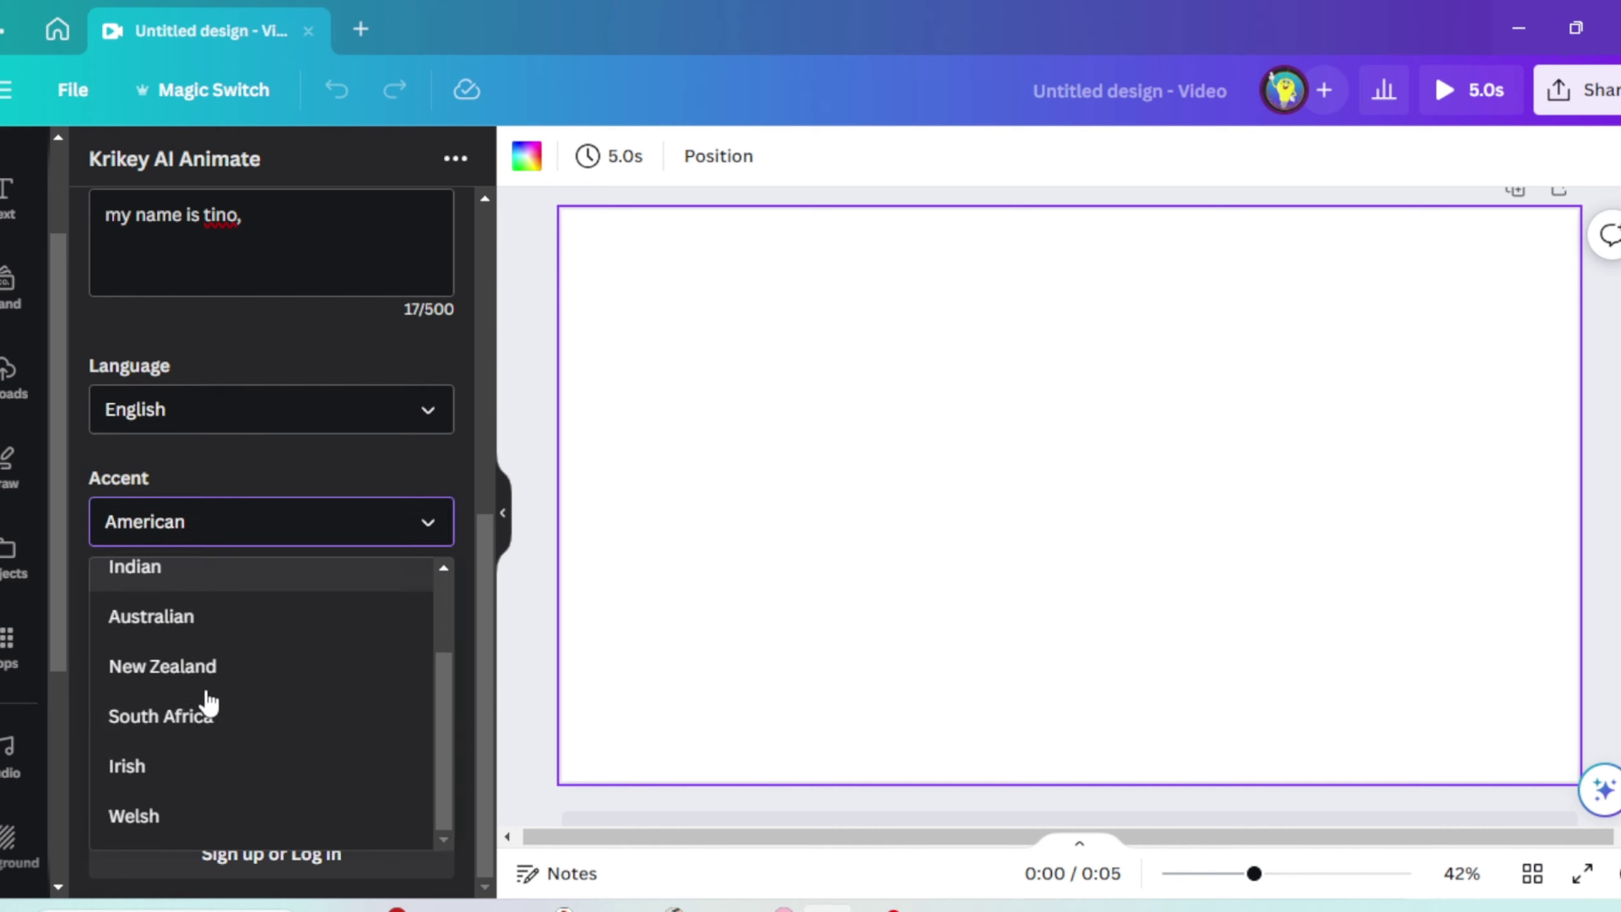
pyautogui.scroll(2, 178, 710)
pyautogui.click(159, 644)
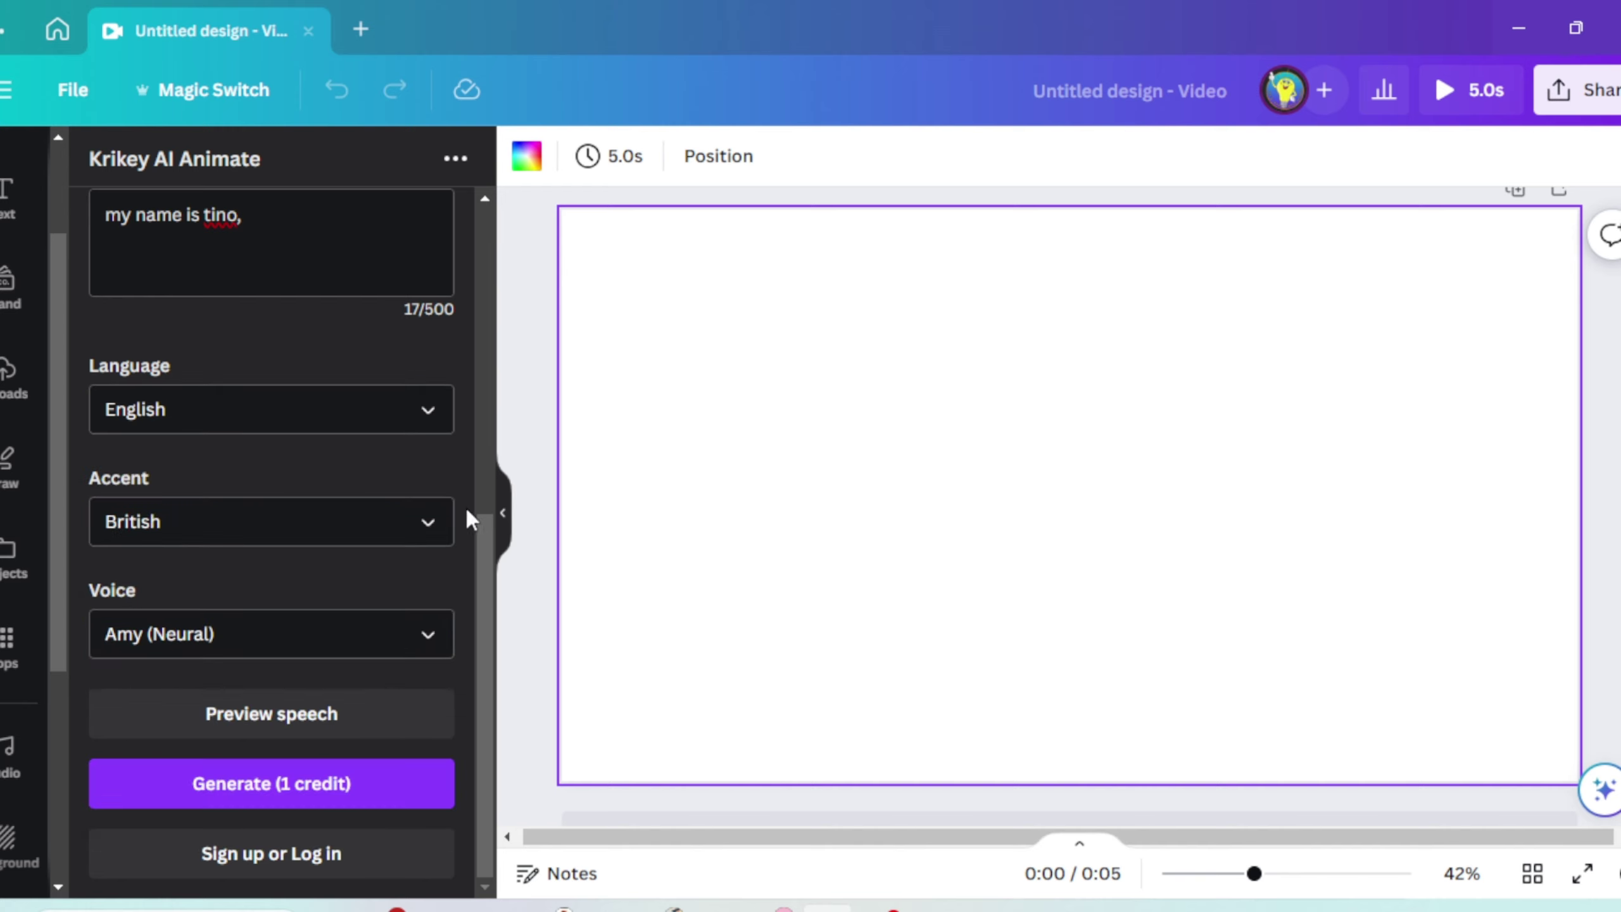
pyautogui.click(433, 656)
pyautogui.scroll(-1, 308, 561)
pyautogui.click(316, 519)
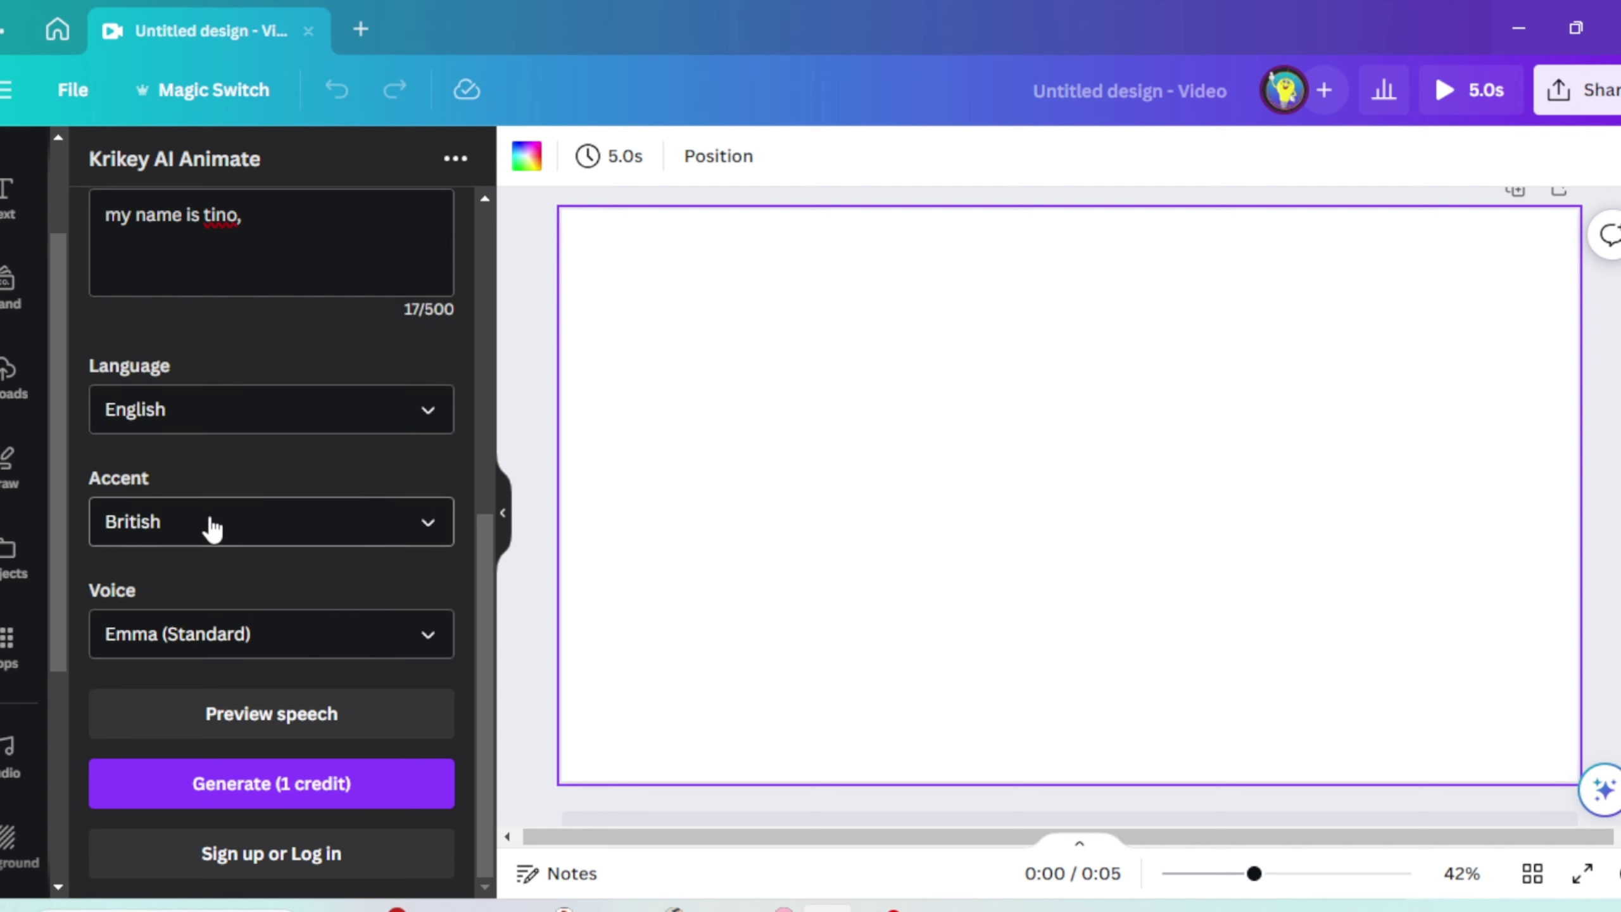
pyautogui.click(308, 720)
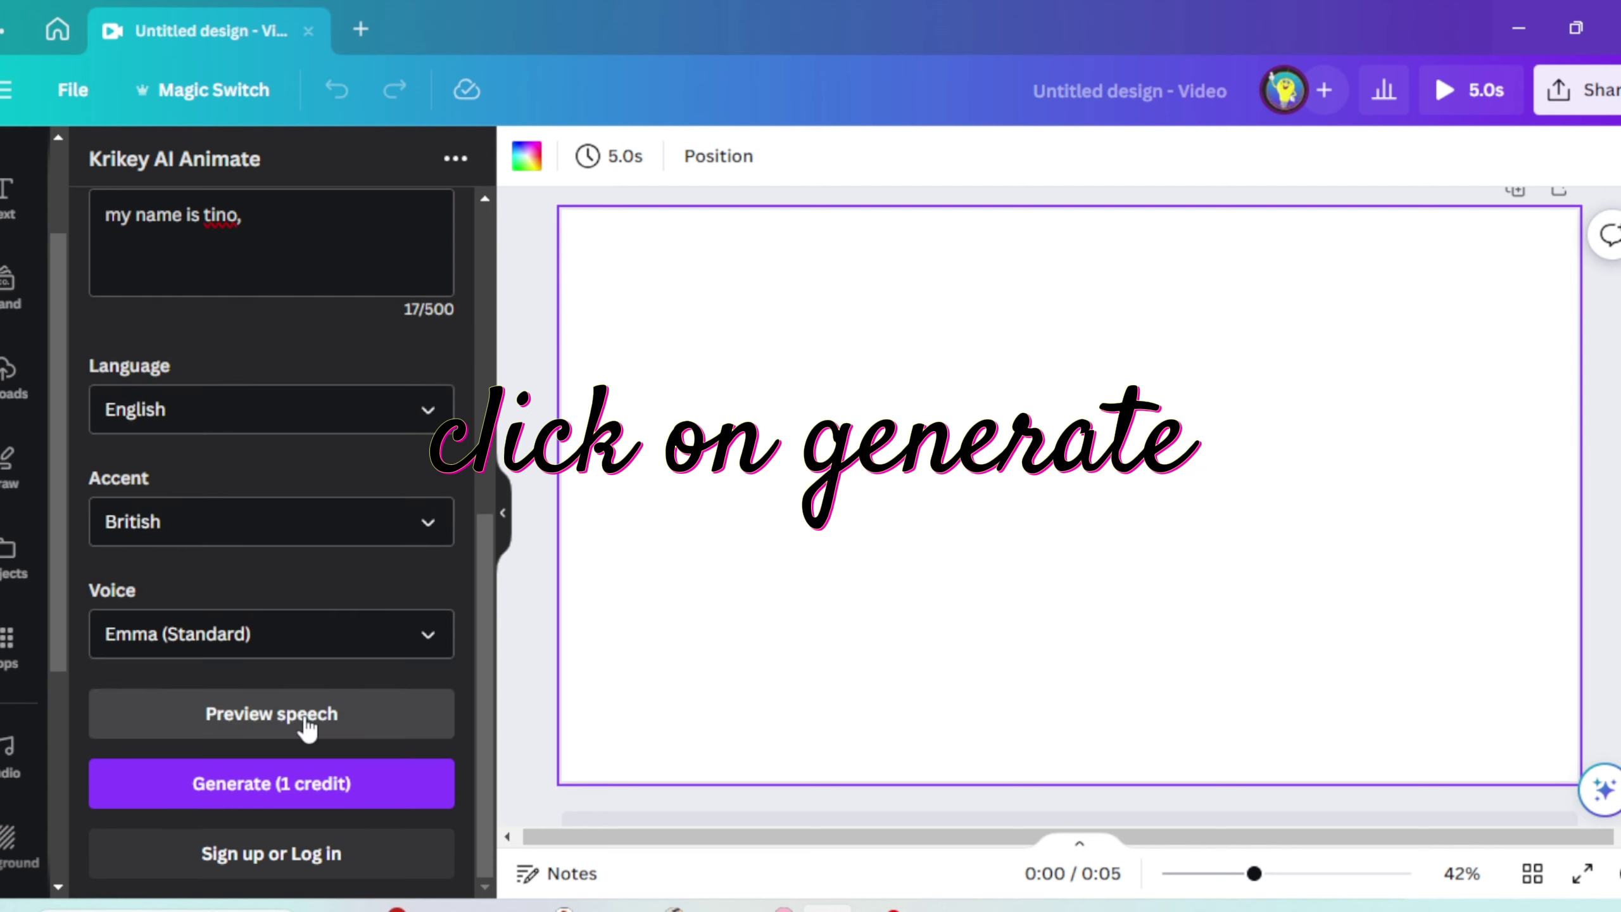
# - Generate the skeleton Chicken Dance clip and set it as the page background
pyautogui.click(307, 796)
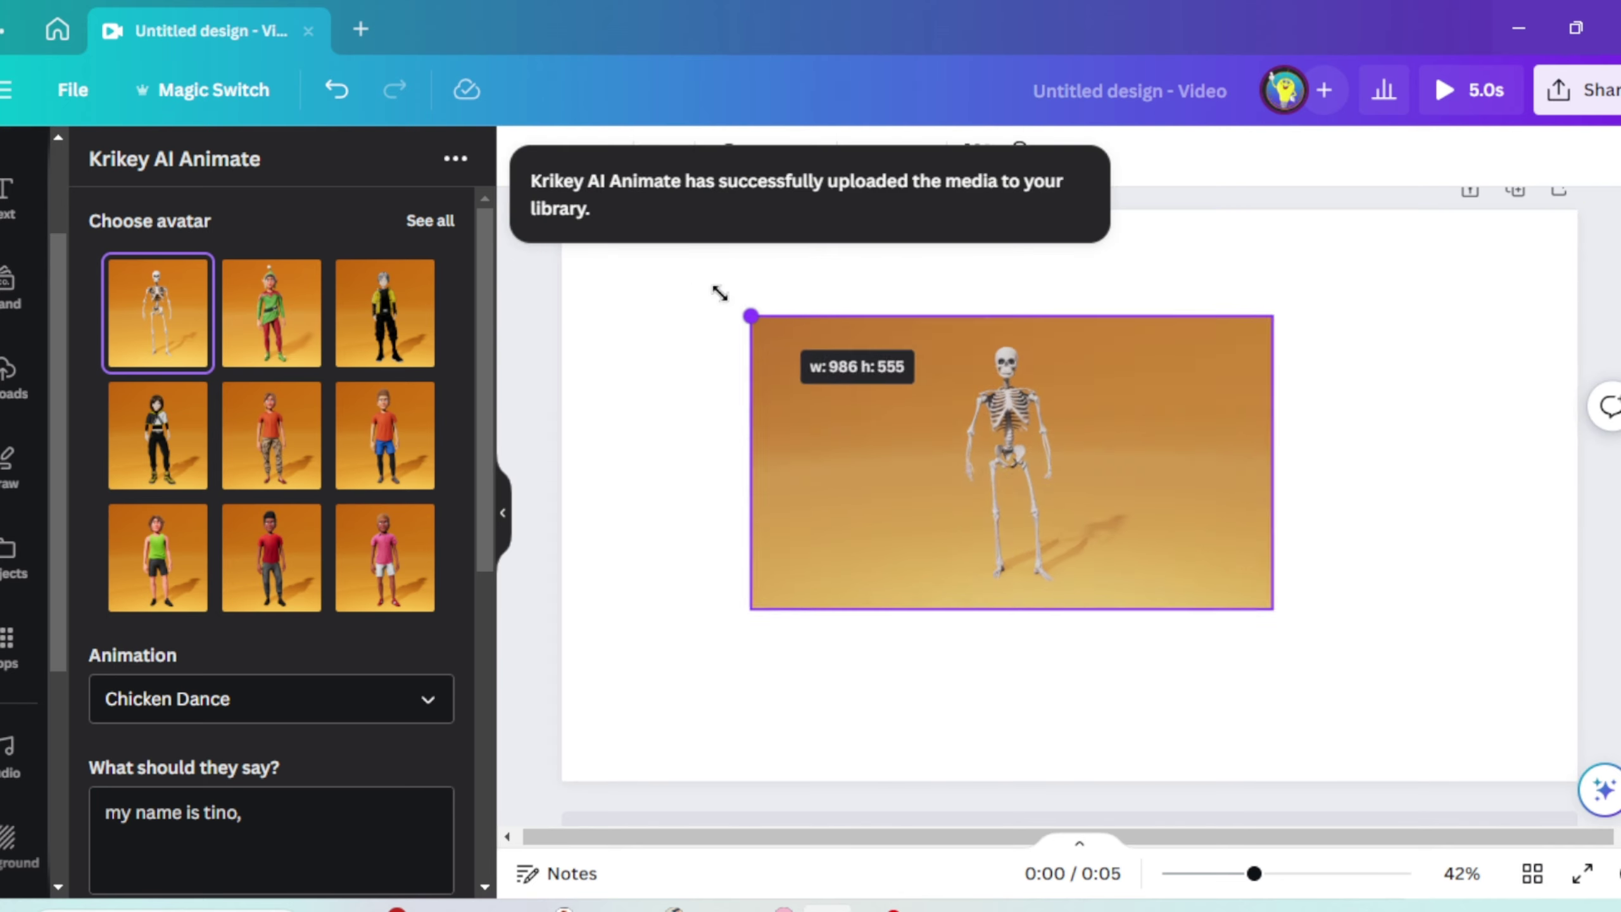
pyautogui.moveTo(867, 384); pyautogui.dragTo(620, 238)
pyautogui.click(995, 675)
pyautogui.click(1088, 757)
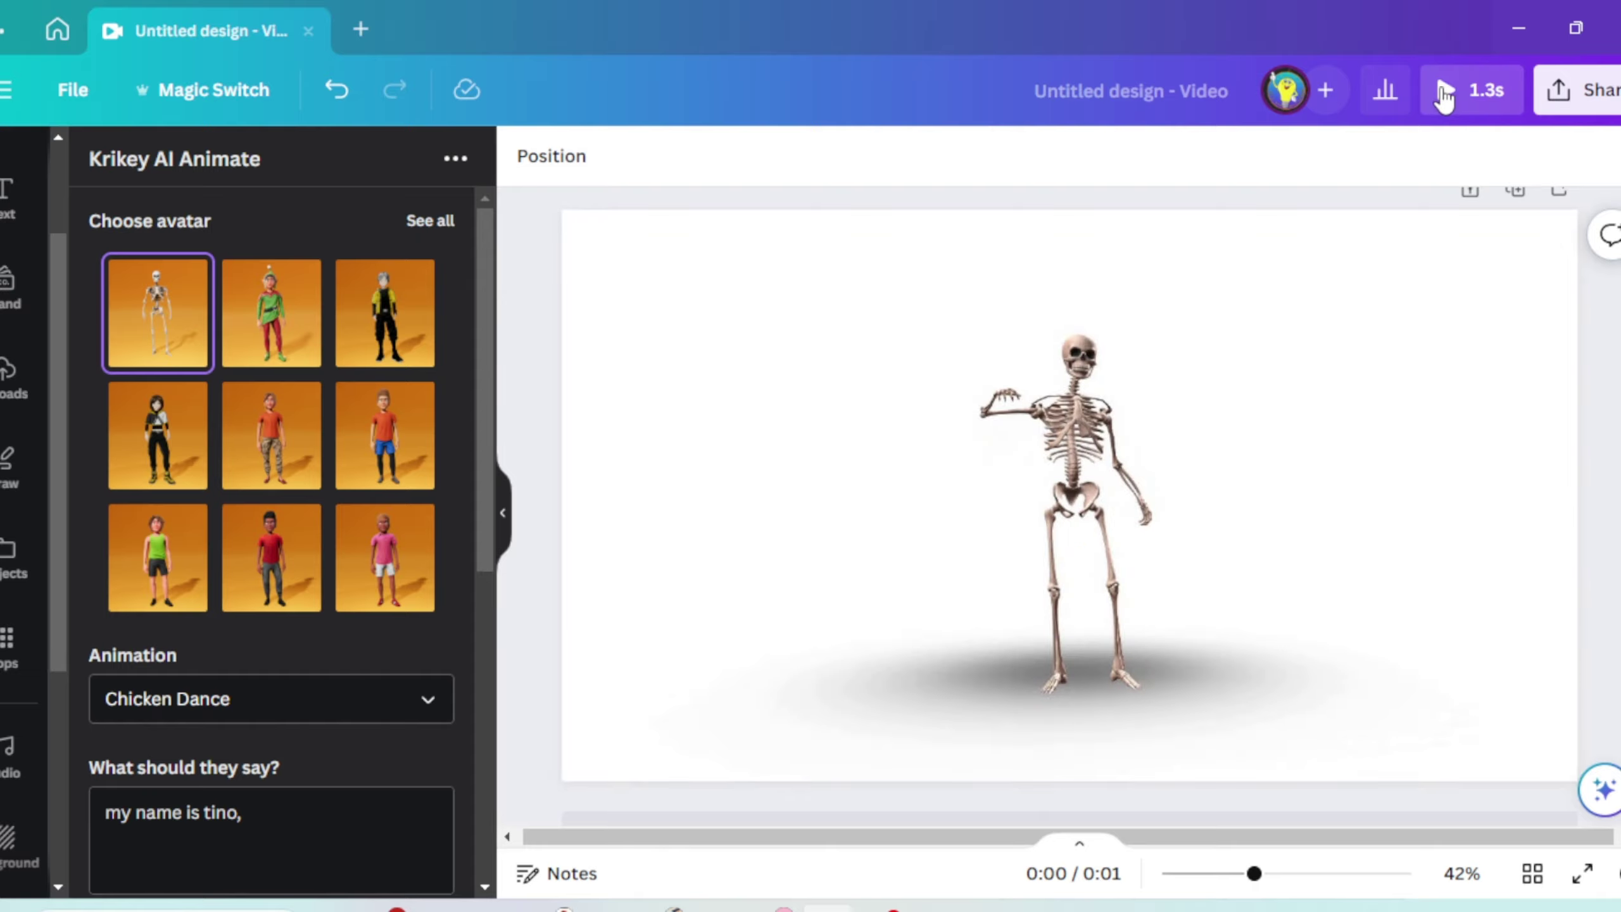
# - Play the 1.3-second clip and expand the preview to full screen
pyautogui.click(1447, 90)
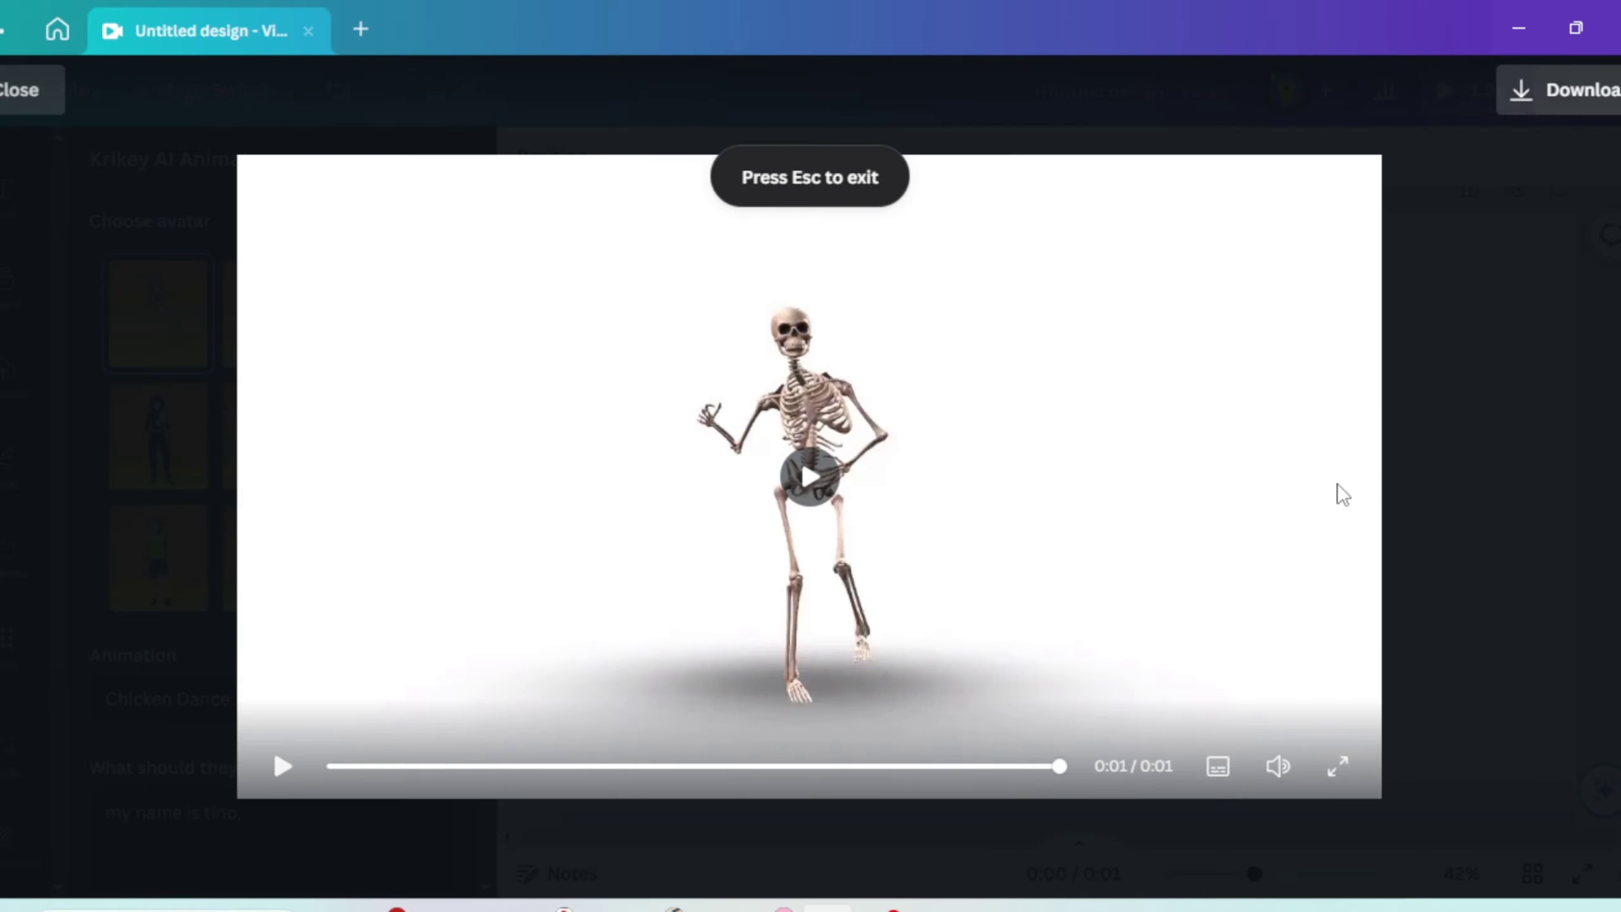
pyautogui.click(282, 770)
pyautogui.click(1338, 767)
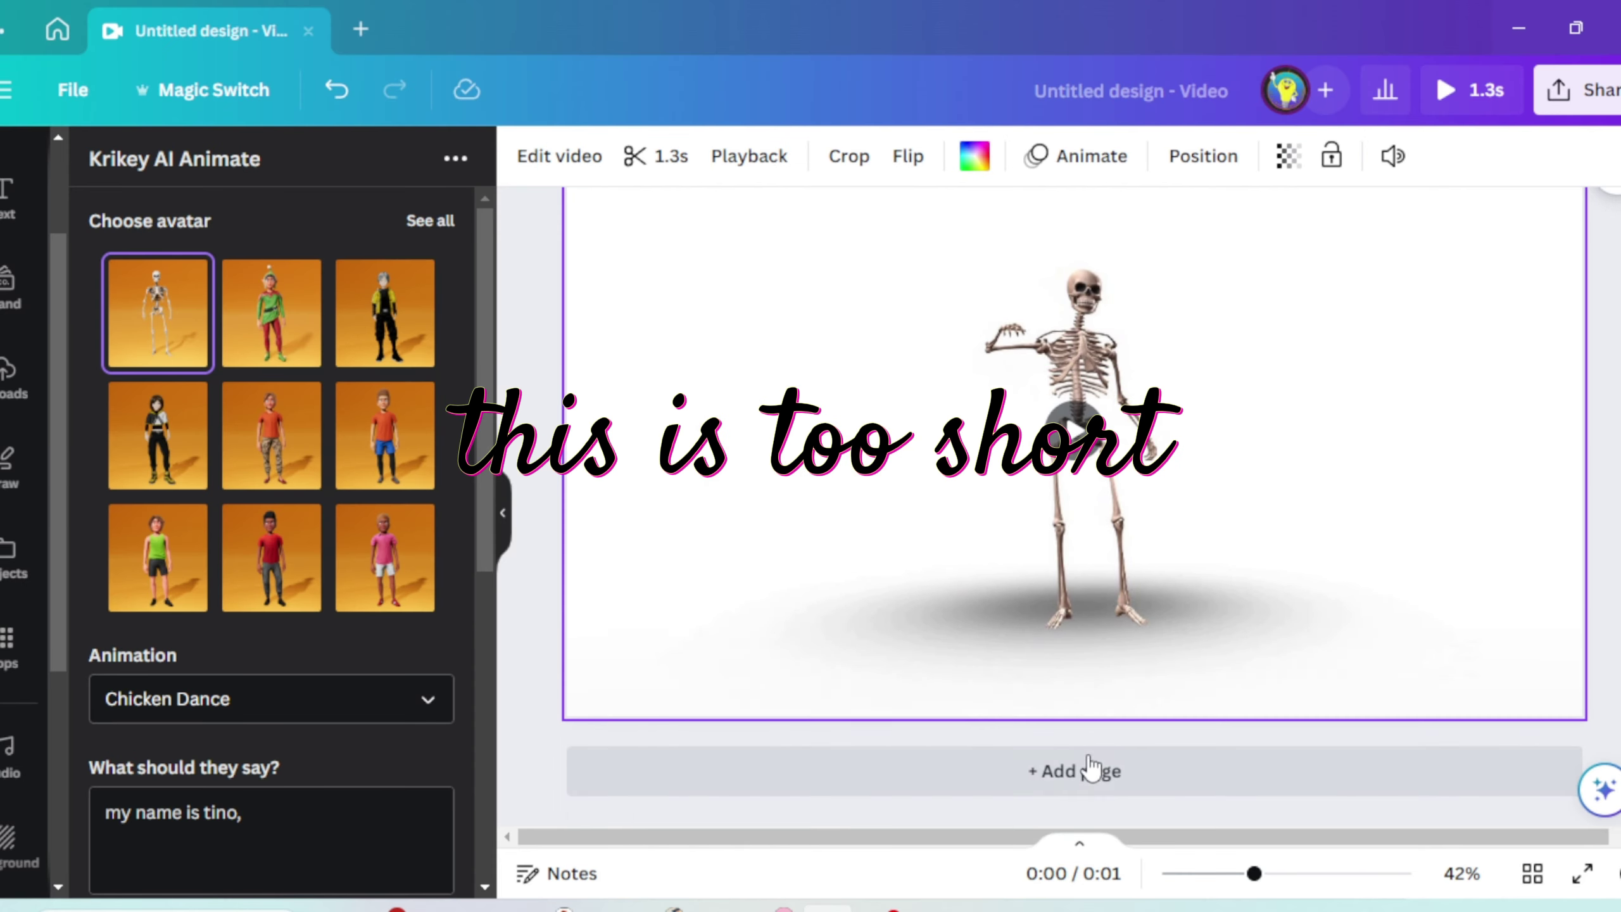
# - Exit the preview and lengthen the script by pasting 'my name is tino,' repeatedly
pyautogui.press('Delete')
pyautogui.scroll(-2, 478, 516)
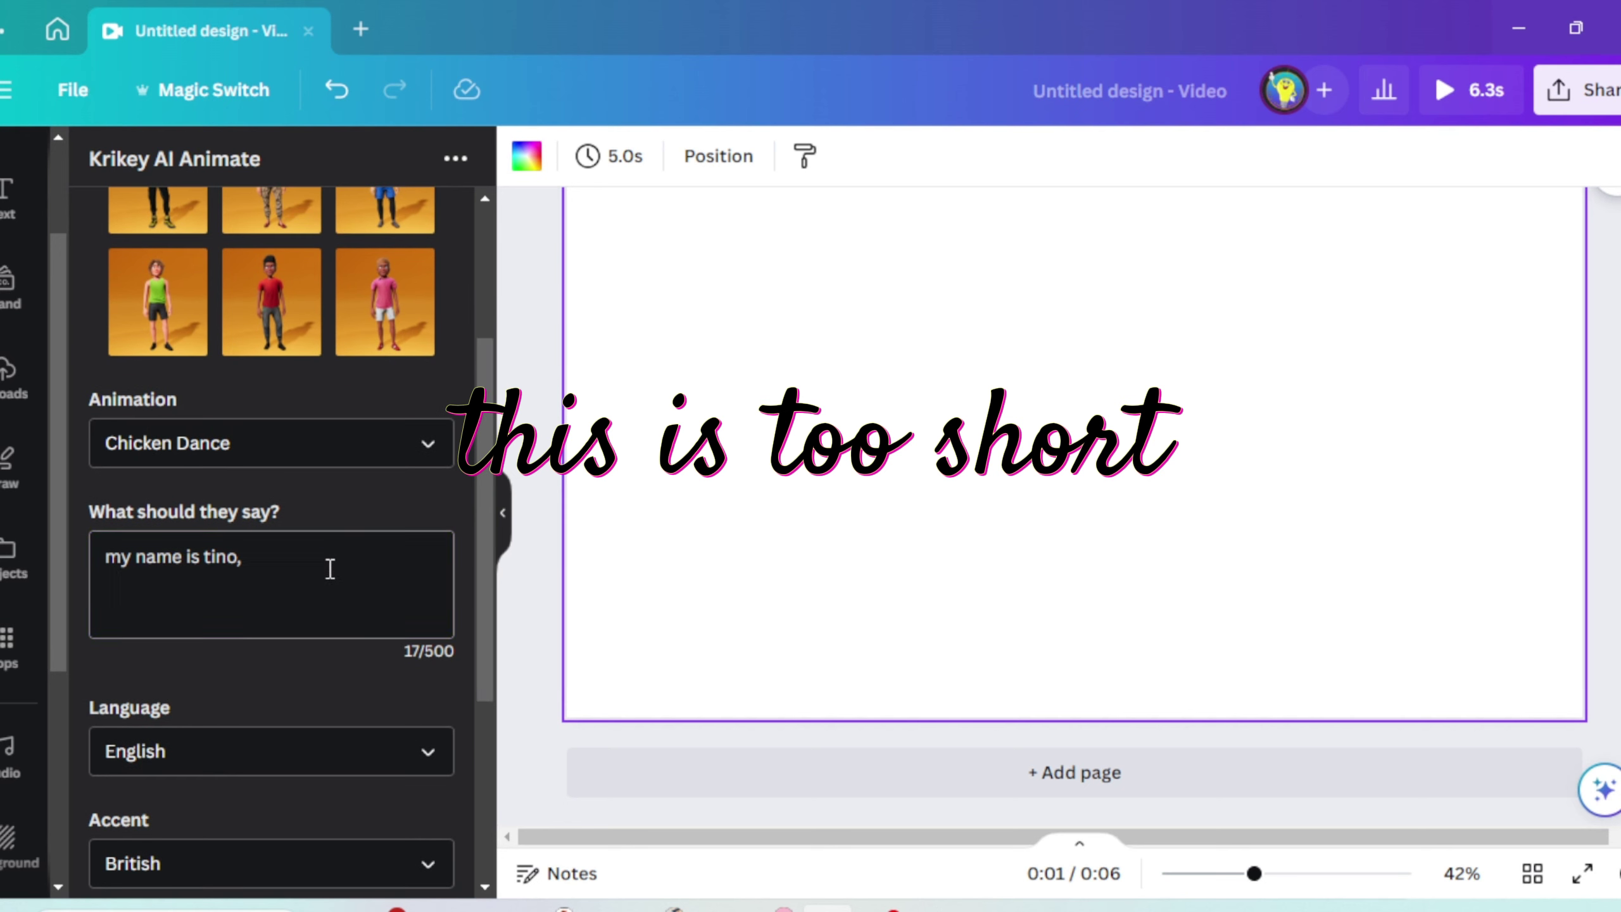
pyautogui.moveTo(267, 558); pyautogui.dragTo(1, 586)
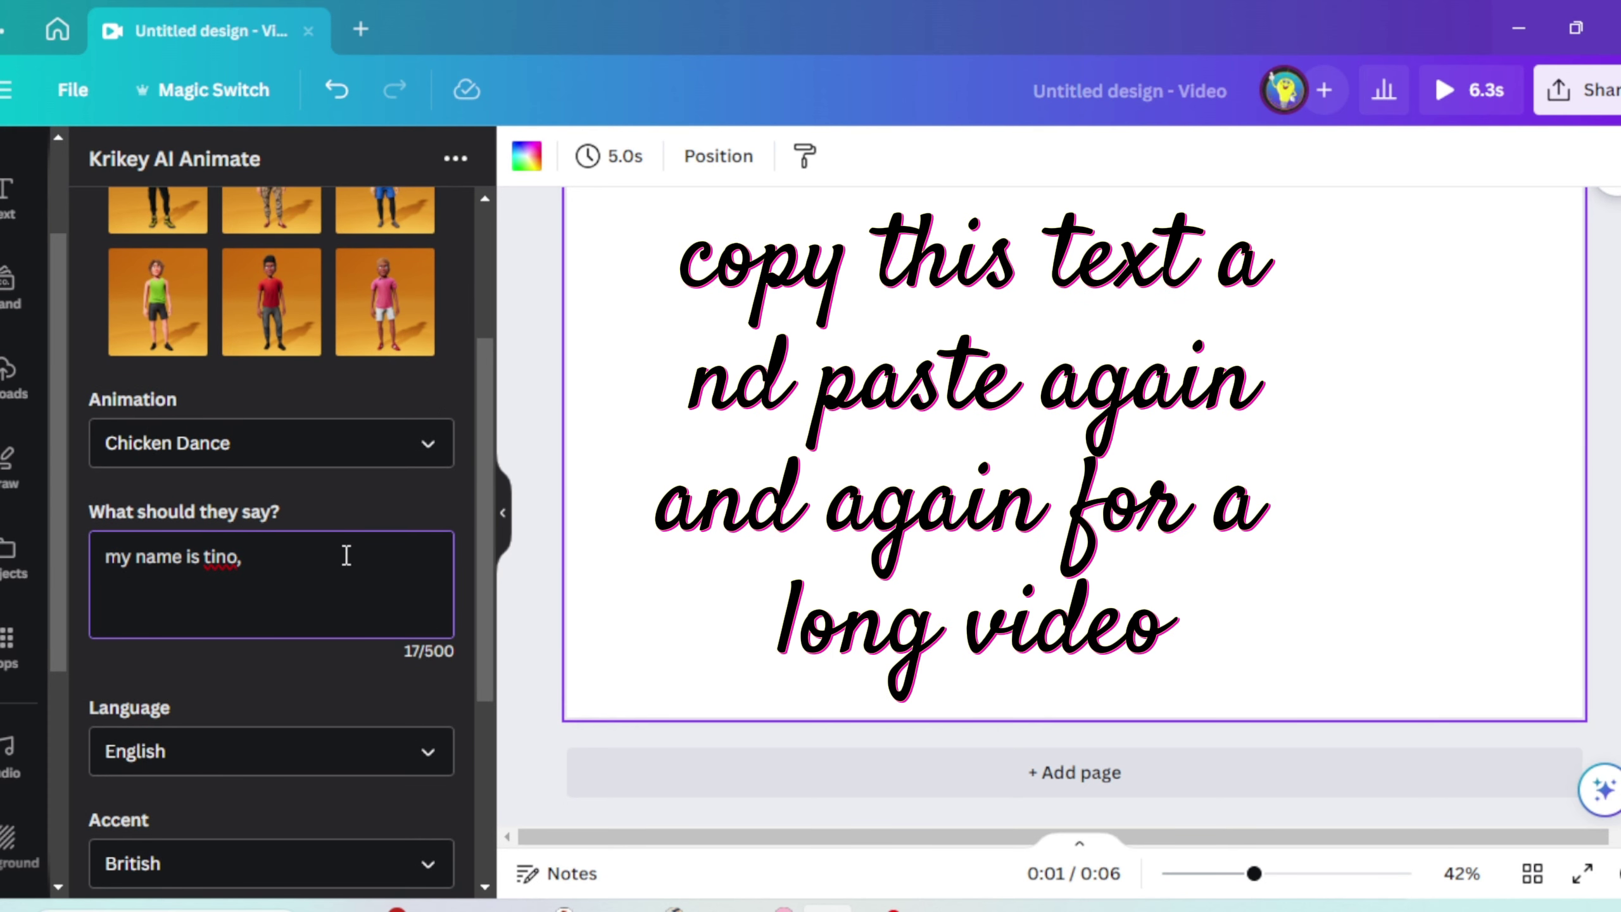
pyautogui.hotkey('ctrl', 'v')
pyautogui.hotkey('ctrl', 'v')
pyautogui.hotkey('ctrl', 'v')
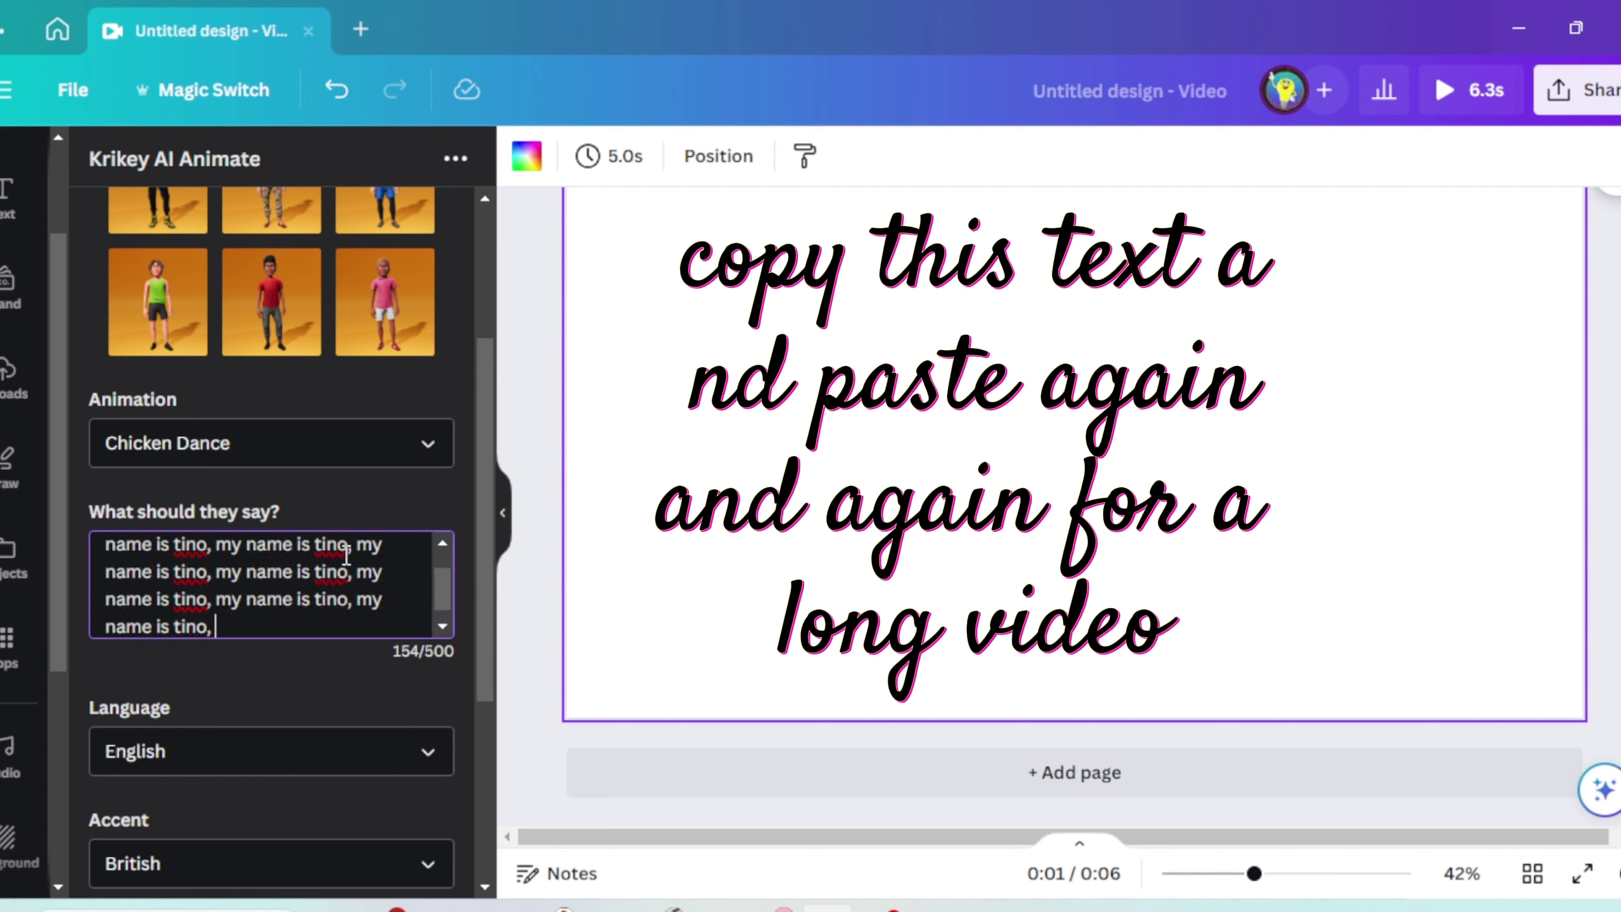
pyautogui.hotkey('ctrl', 'v')
pyautogui.hotkey('ctrl', 'v')
pyautogui.hotkey('ctrl', 'v')
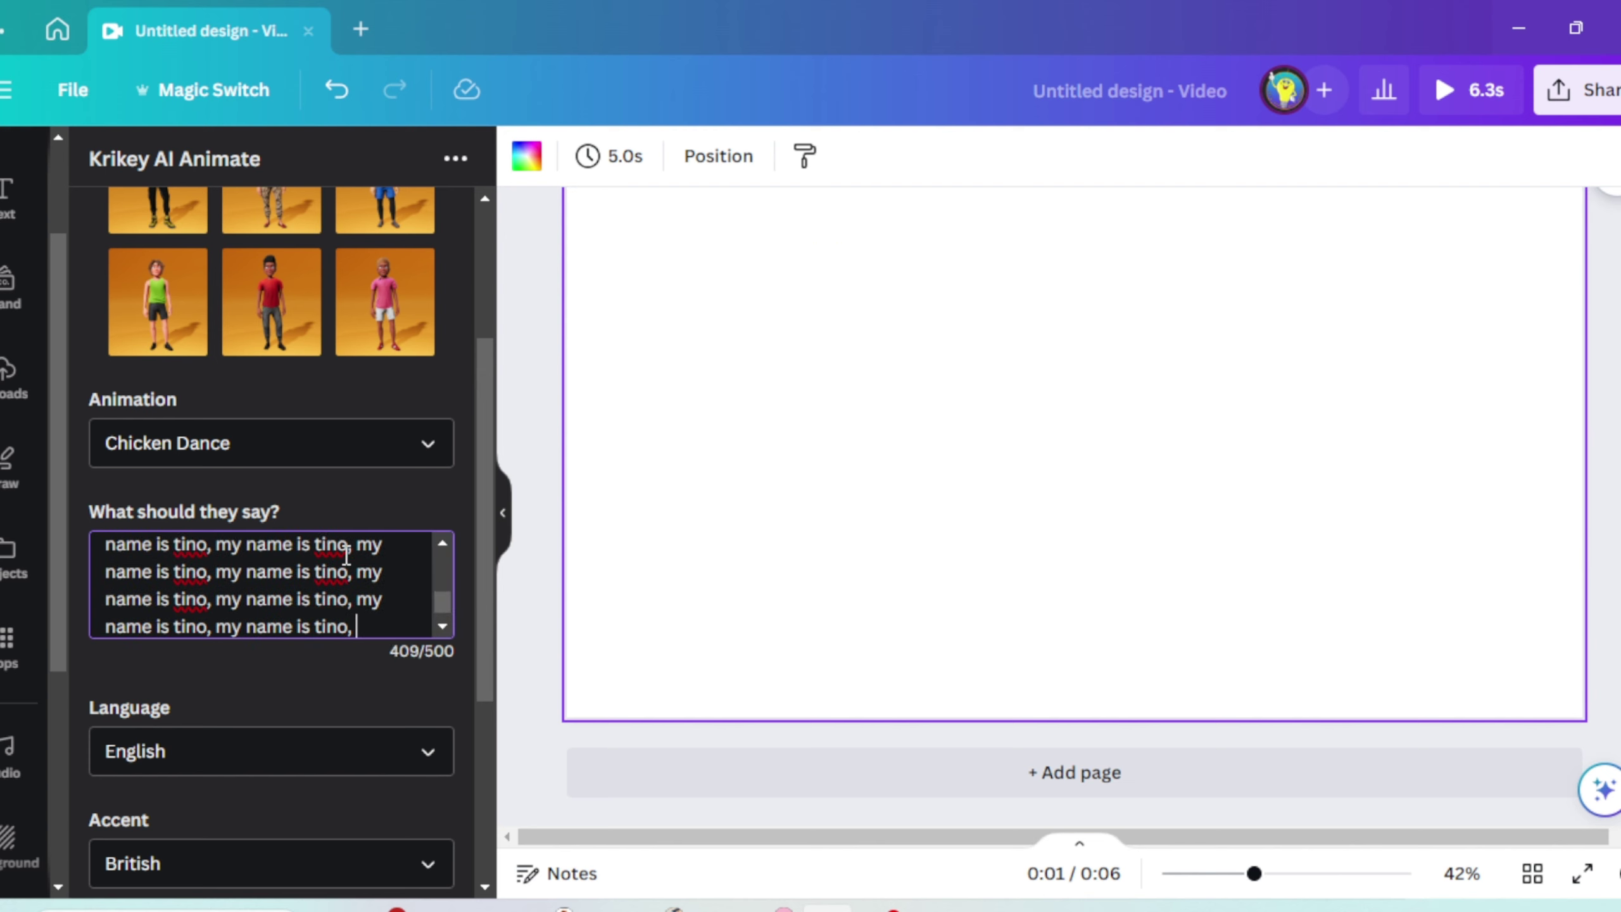
pyautogui.scroll(-3, 494, 570)
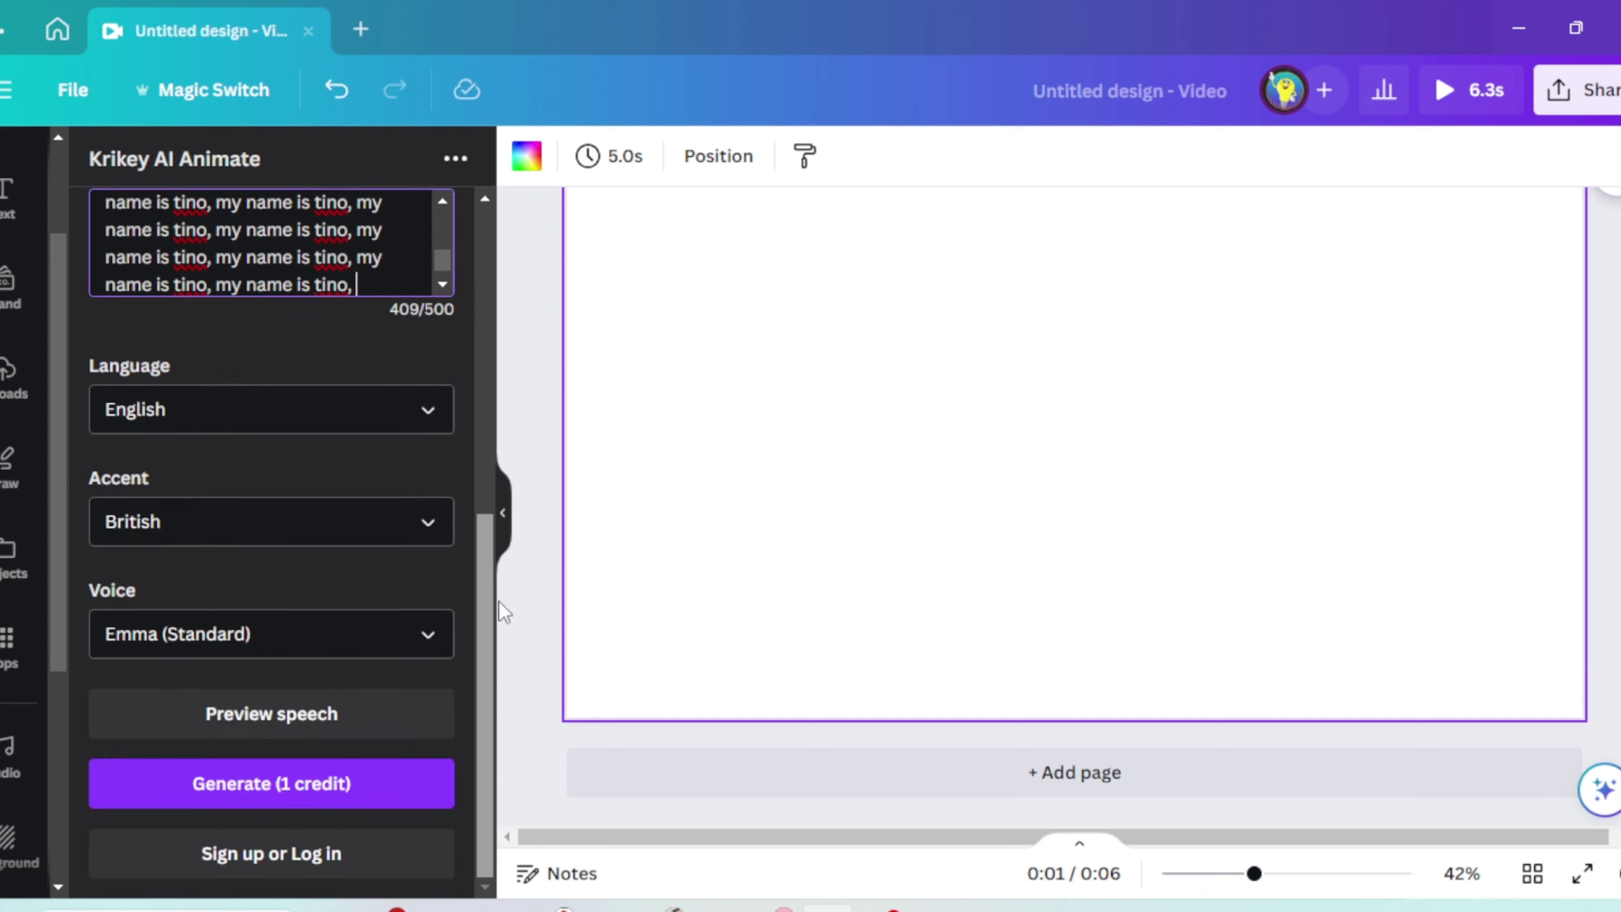
# - Generate the long-script skeleton clip and set it as page 2's background
pyautogui.click(304, 797)
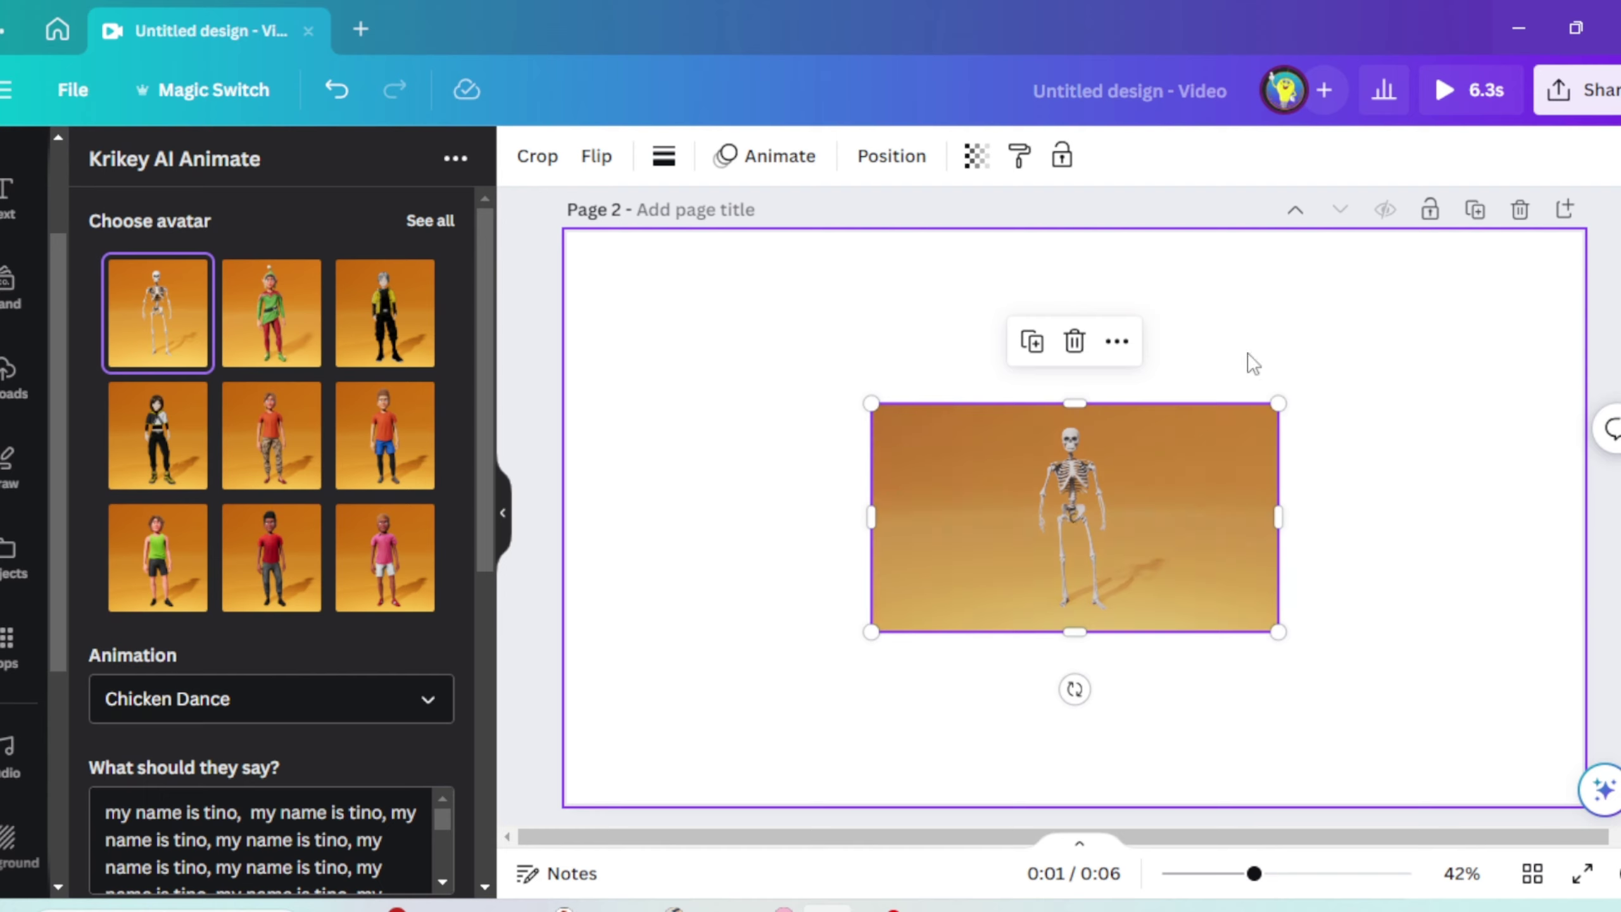
pyautogui.click(1115, 341)
pyautogui.click(1246, 801)
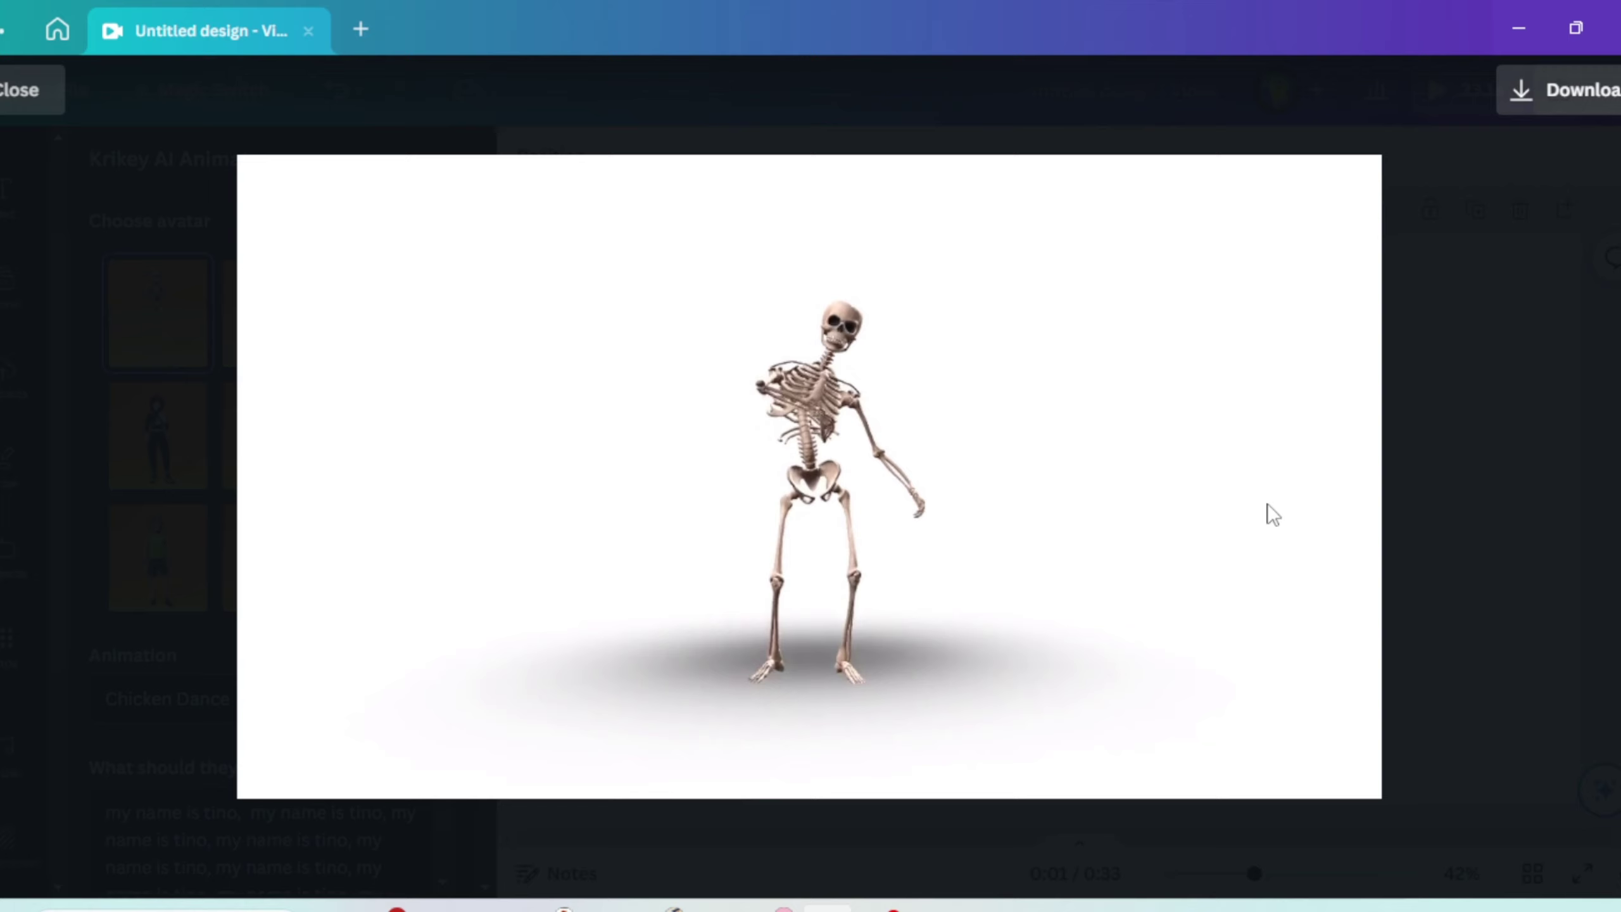
# - Close the preview, add a third page, and clear the old script text
pyautogui.click(15, 90)
pyautogui.scroll(-1, 1136, 776)
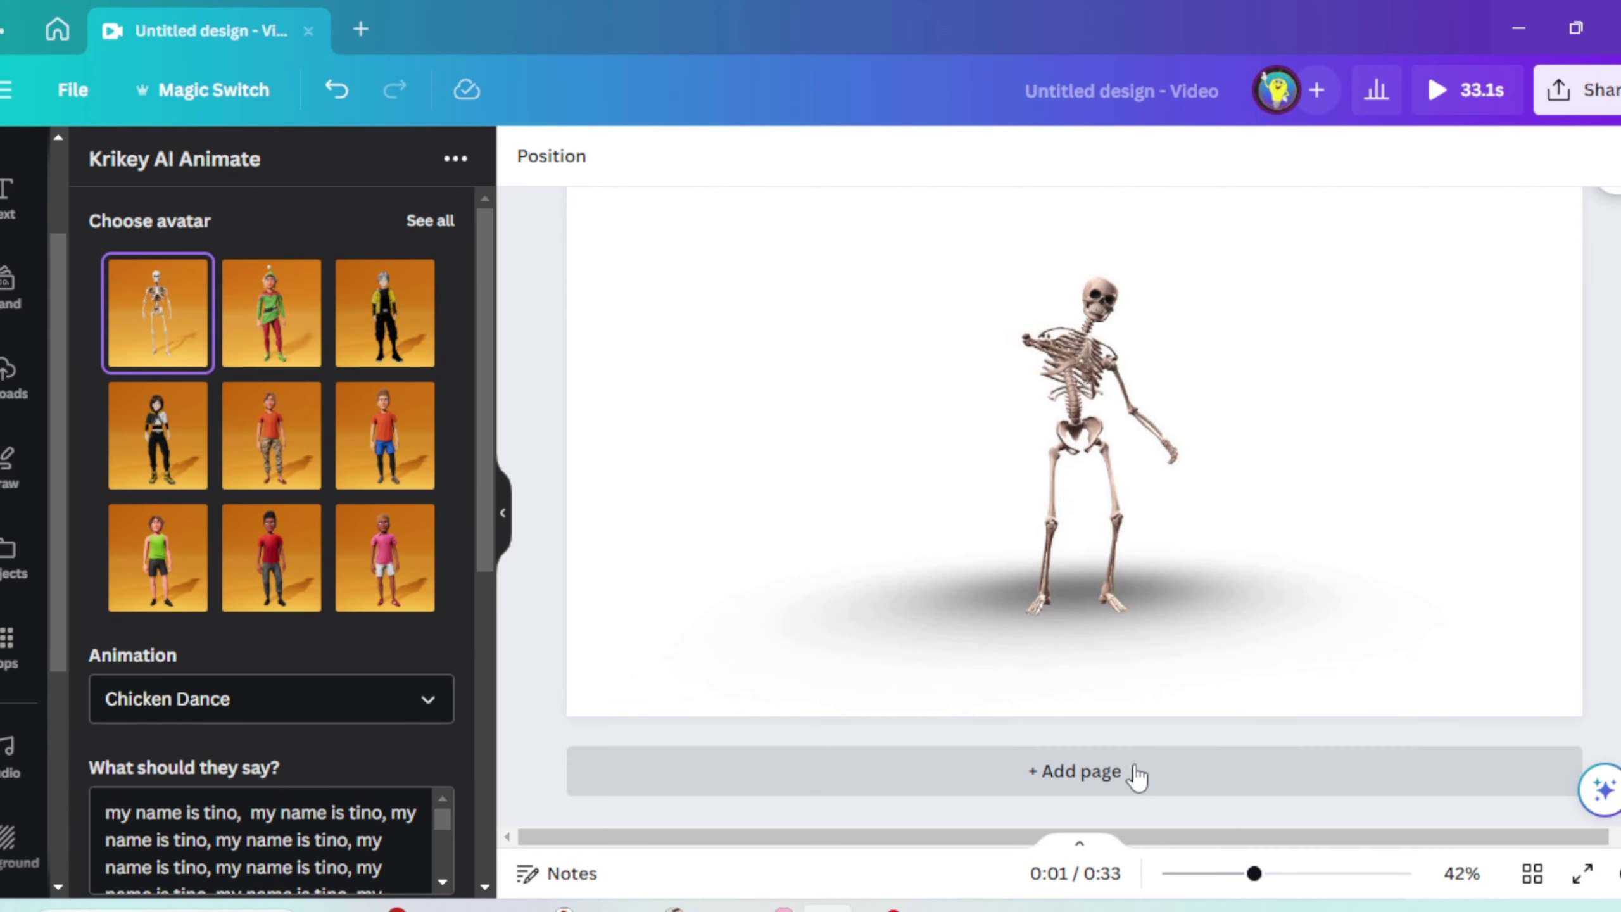
pyautogui.click(1136, 775)
pyautogui.scroll(-2, 428, 655)
pyautogui.scroll(-1, 387, 593)
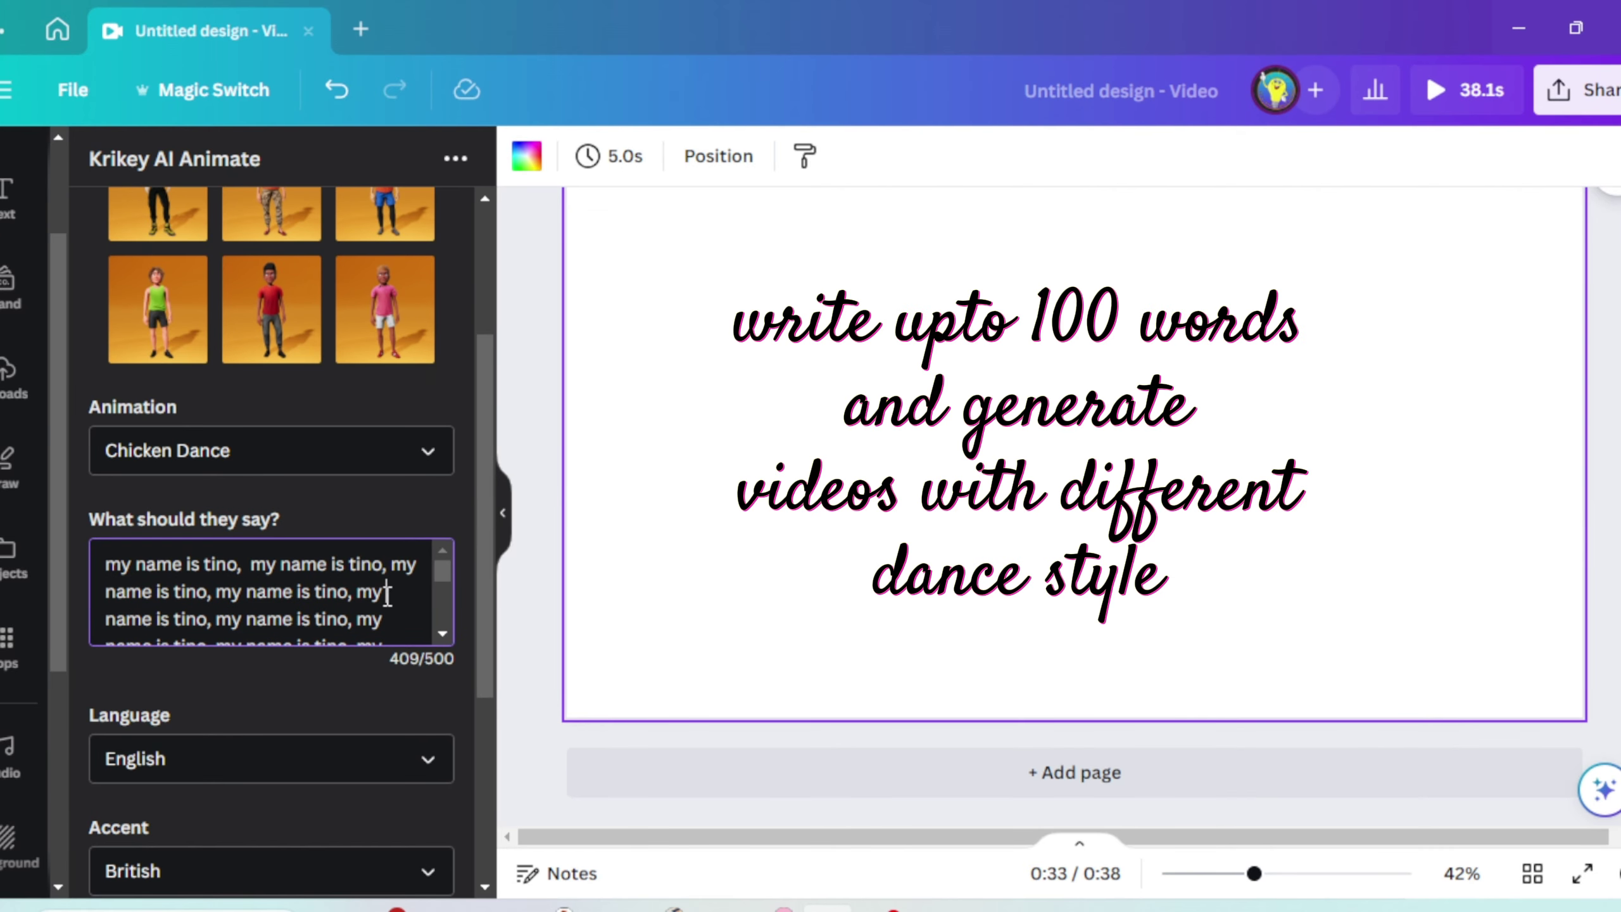
pyautogui.hotkey('ctrl', 'a')
pyautogui.press('BackSpace')
pyautogui.write('my name is tino, my name is tino,')
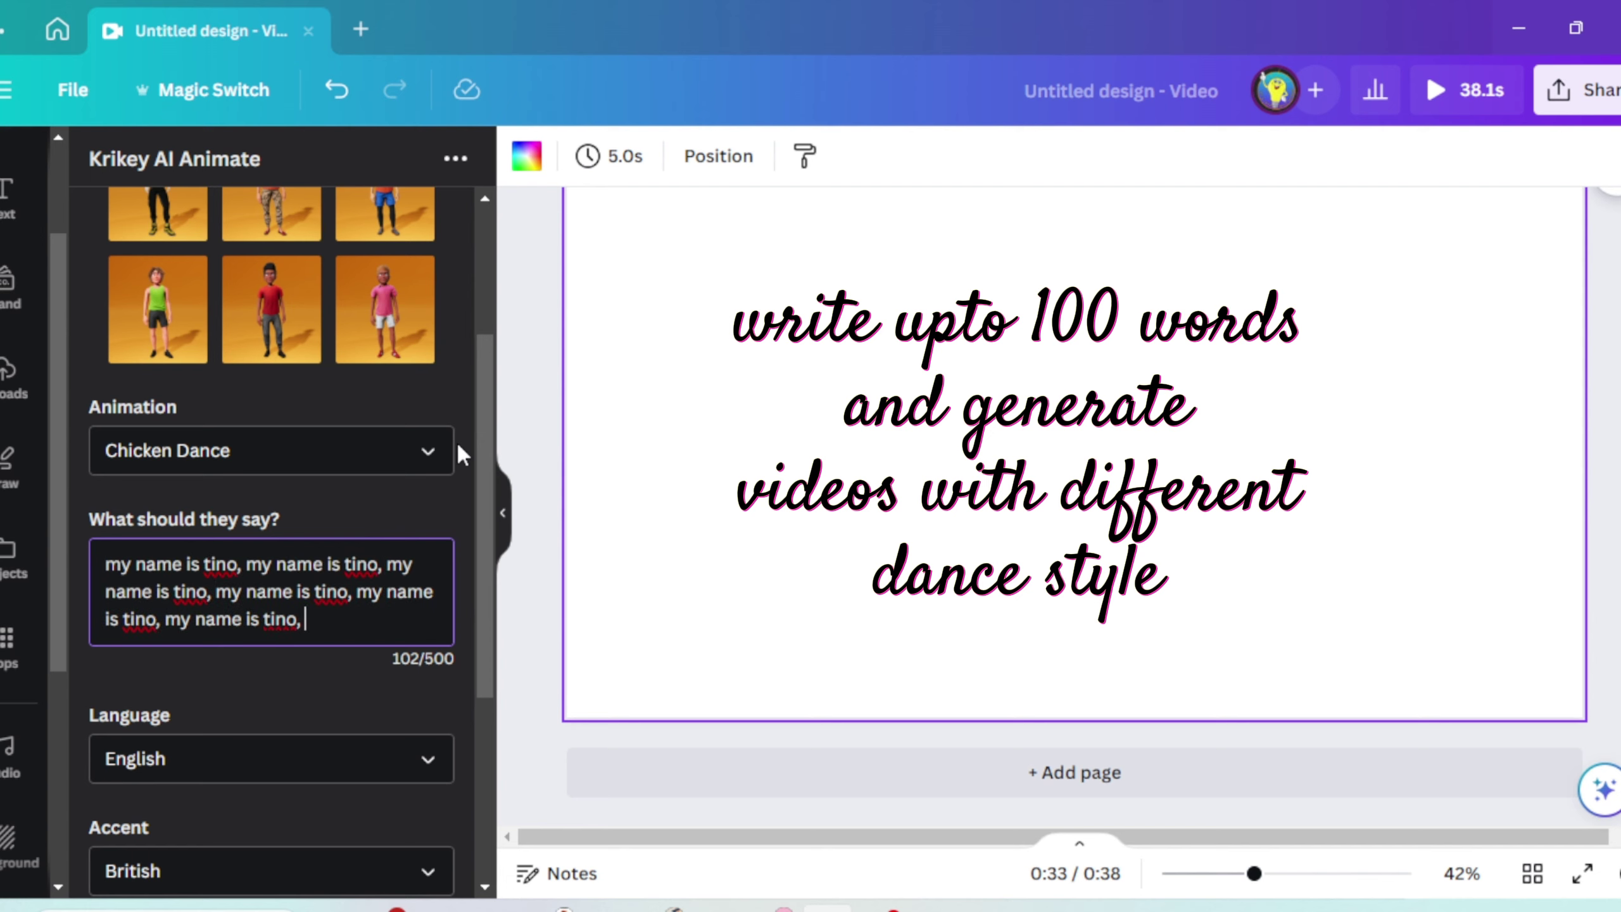
# - Set the animation to Bhangra Dance and generate the clip
pyautogui.click(428, 452)
pyautogui.click(296, 518)
pyautogui.scroll(-3, 332, 852)
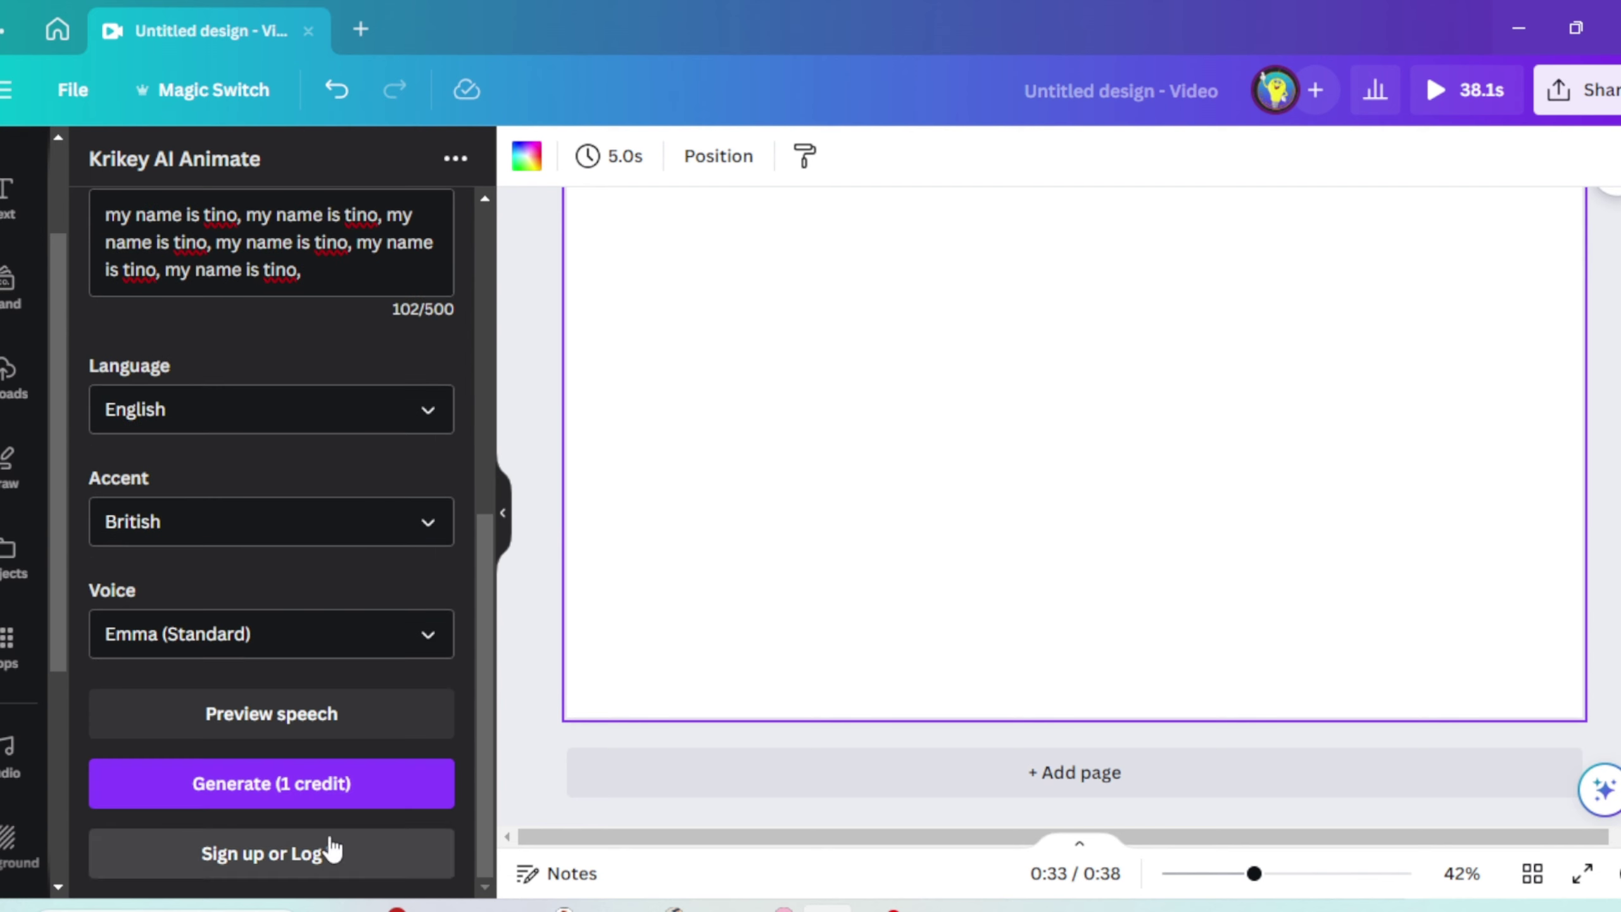
pyautogui.click(317, 786)
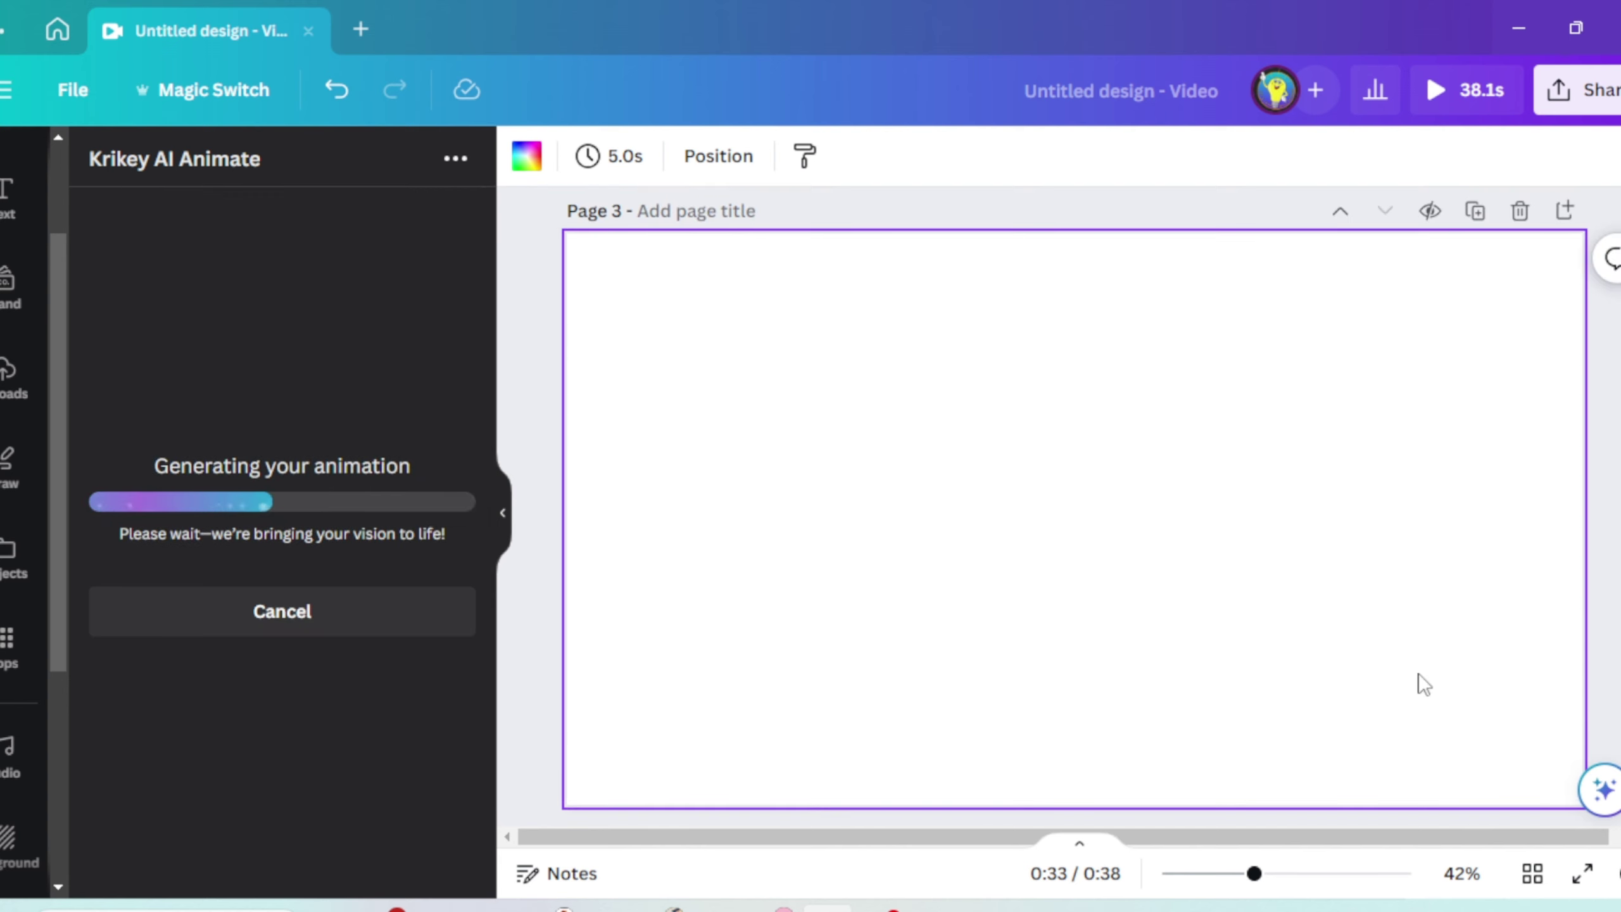
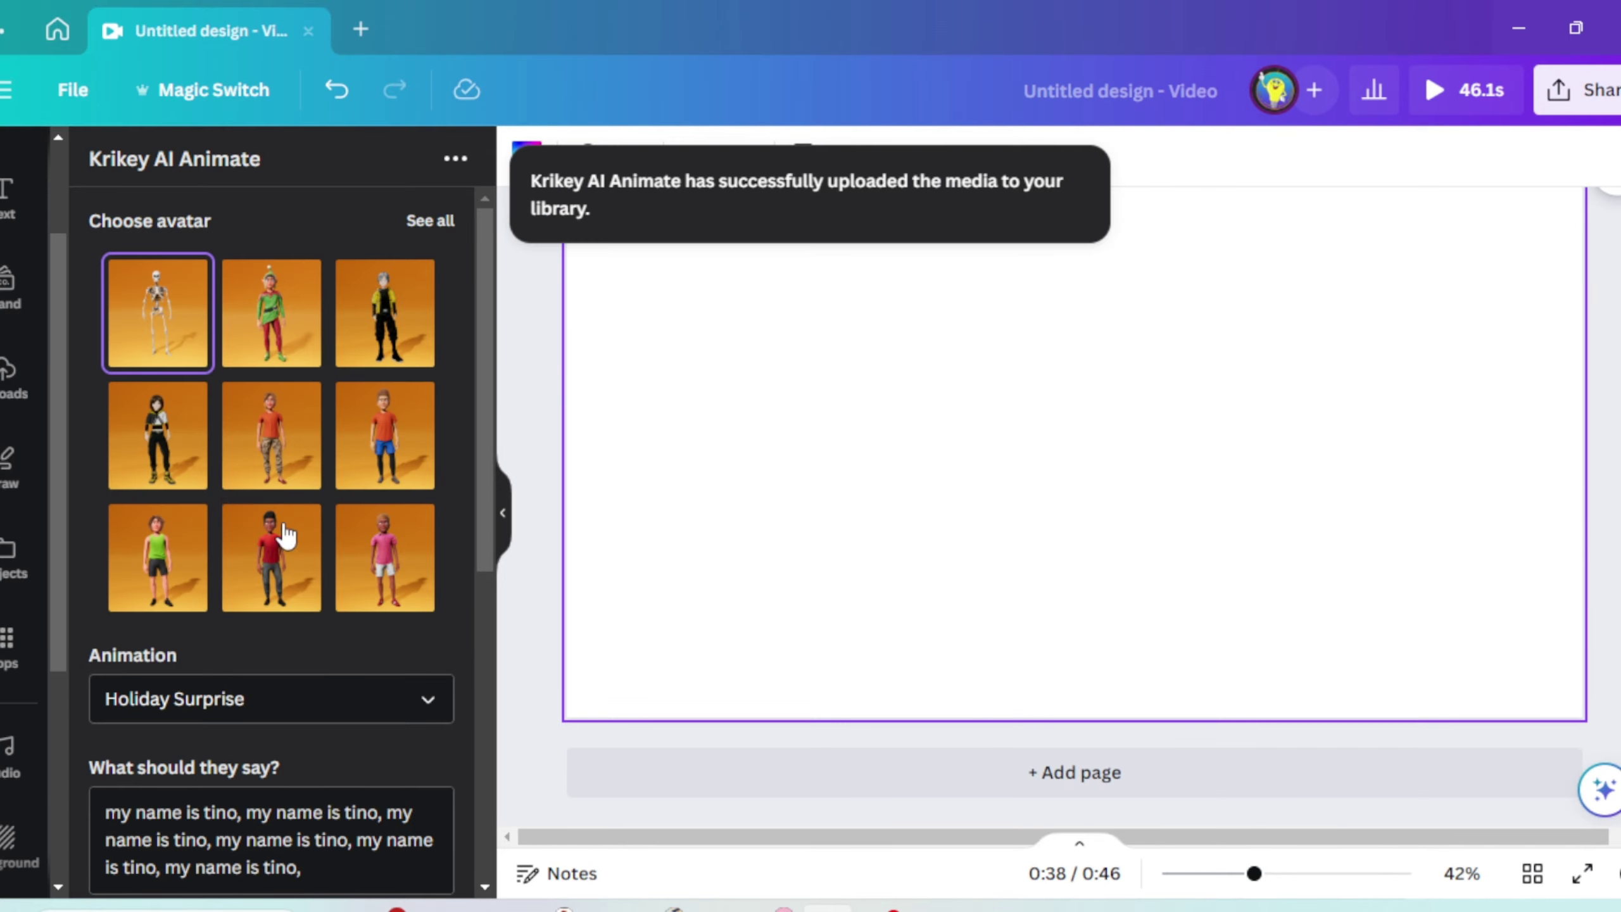
pyautogui.scroll(-5, 283, 528)
# - Generate the Holiday Surprise skeleton animation and set it as the page background
pyautogui.click(271, 786)
pyautogui.click(1118, 254)
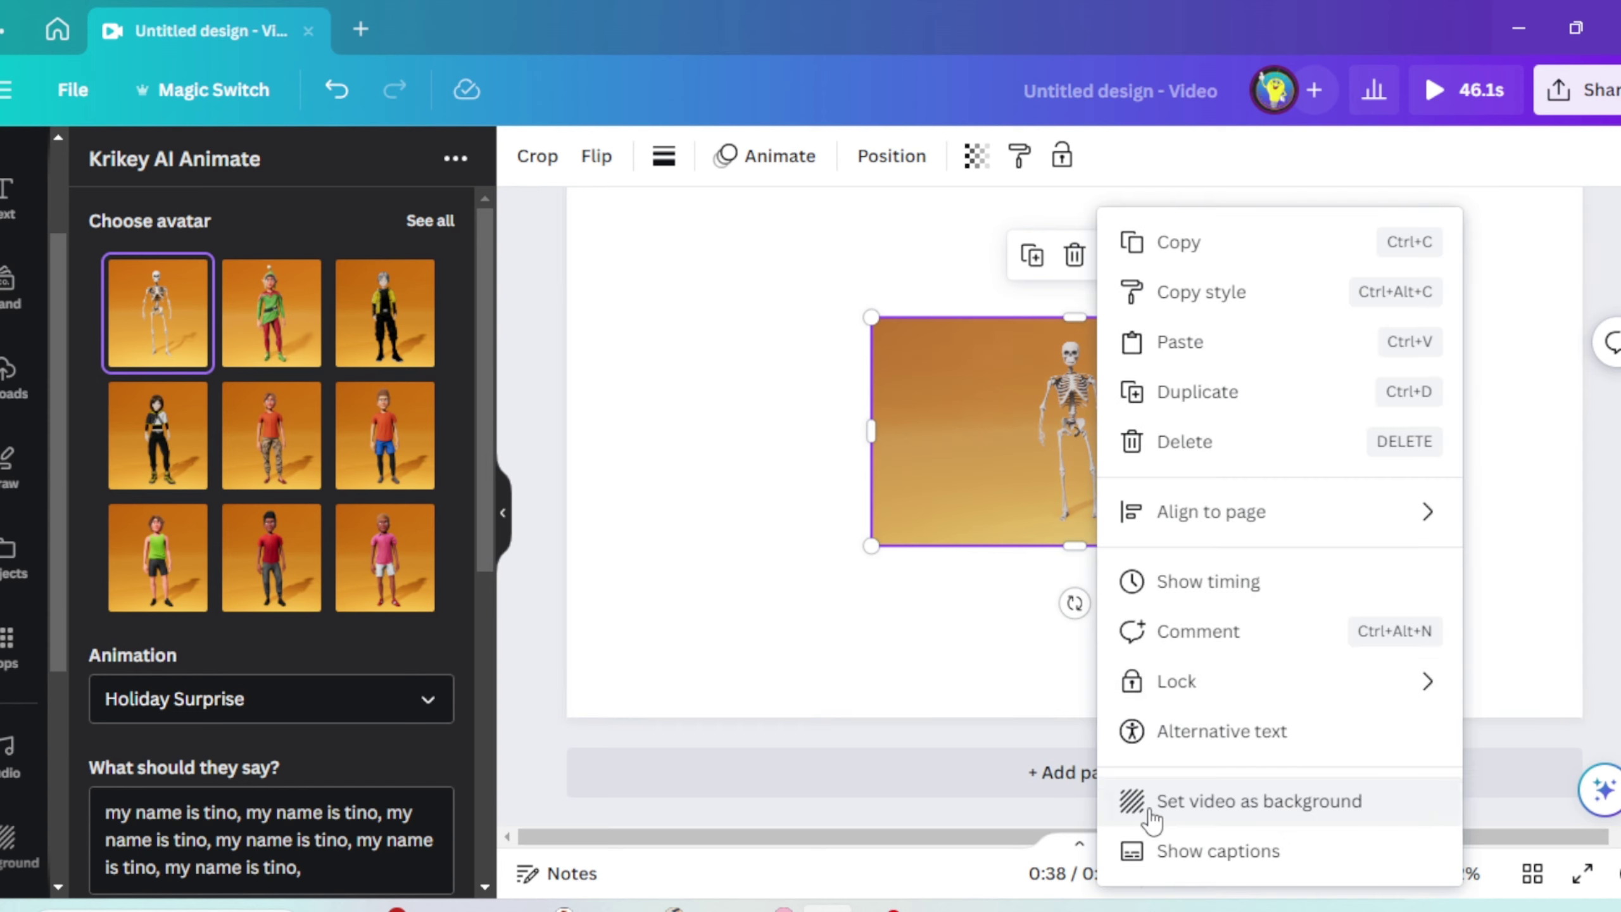
pyautogui.click(1152, 810)
pyautogui.scroll(-2, 469, 507)
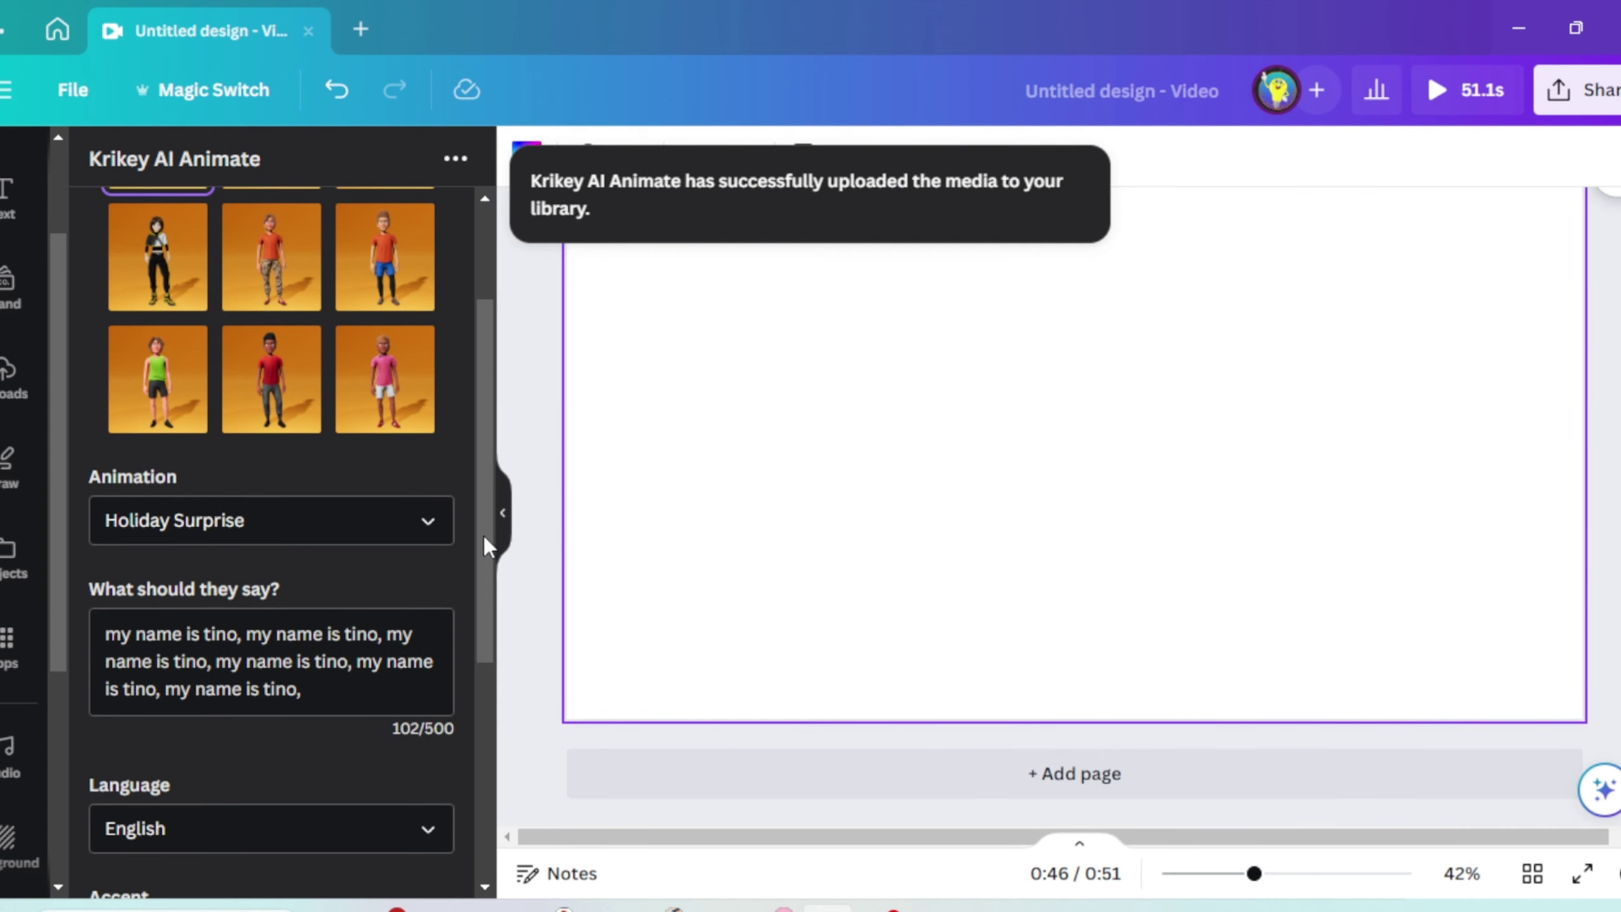
# - Generate the Snake Dance skeleton animation and set it as the page background
pyautogui.click(427, 522)
pyautogui.scroll(-5, 348, 767)
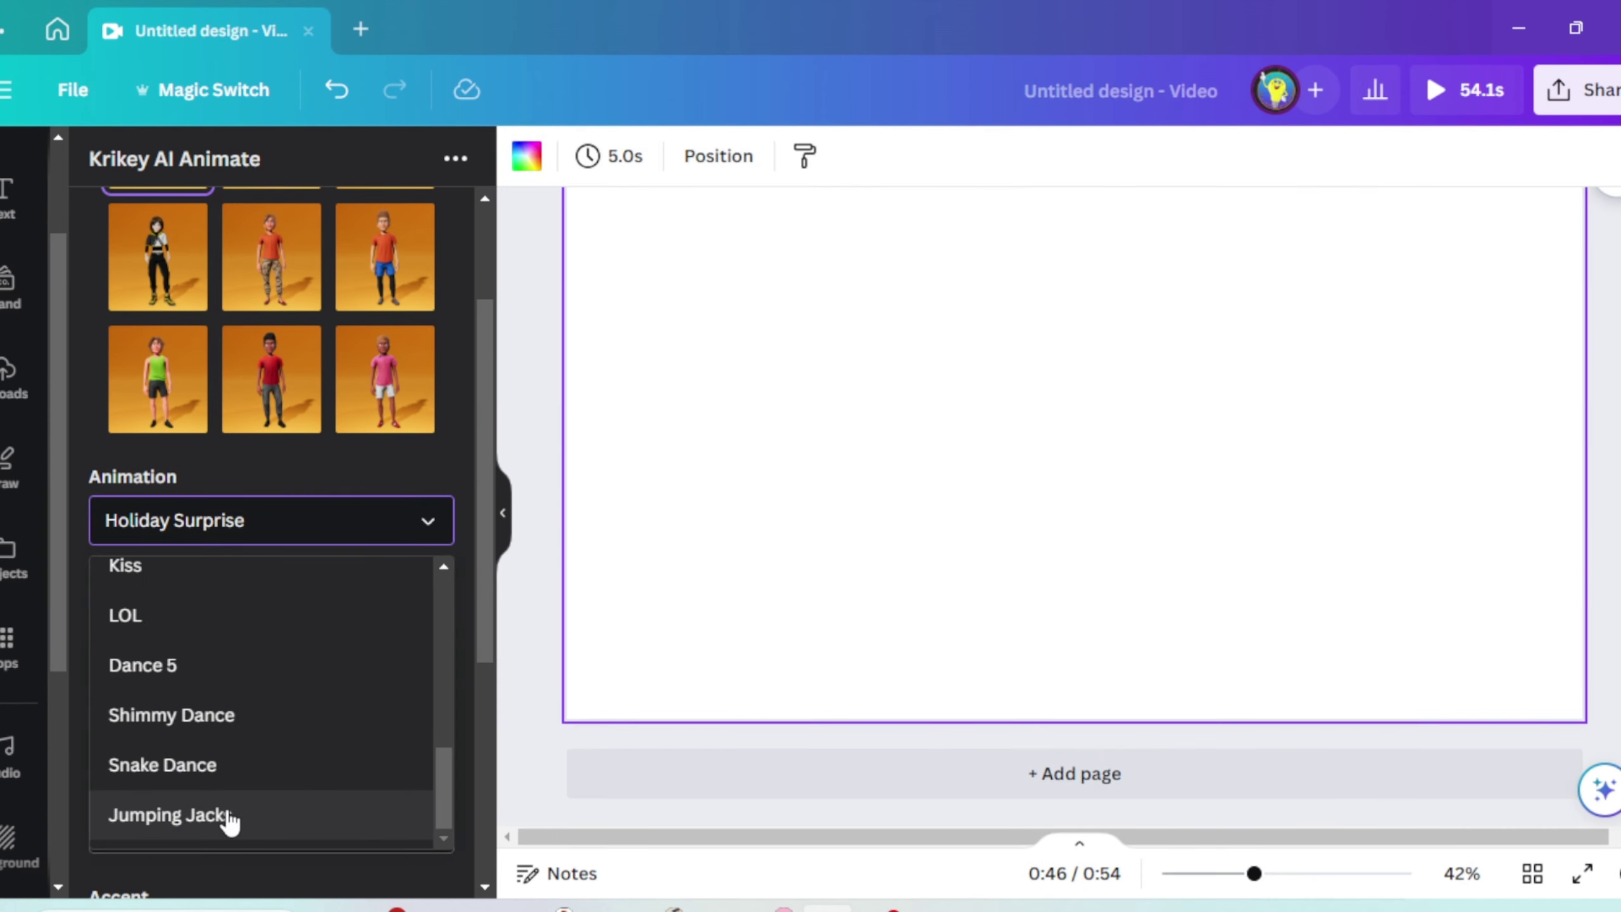
pyautogui.click(217, 765)
pyautogui.scroll(-5, 317, 761)
pyautogui.click(374, 776)
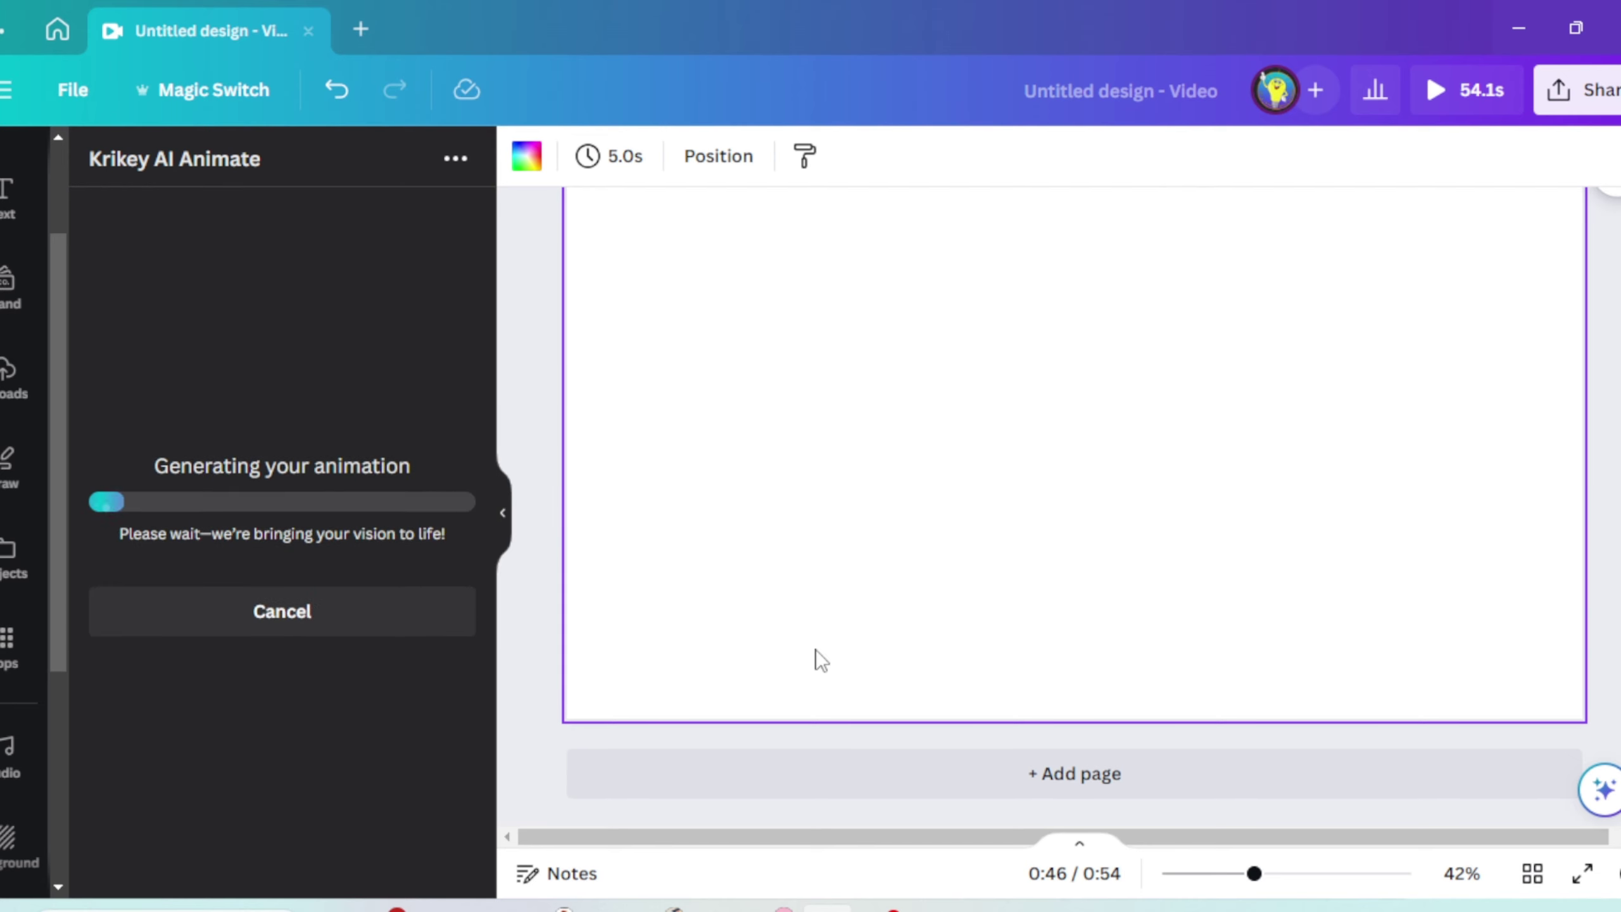
pyautogui.rightClick(1113, 248)
pyautogui.click(1179, 801)
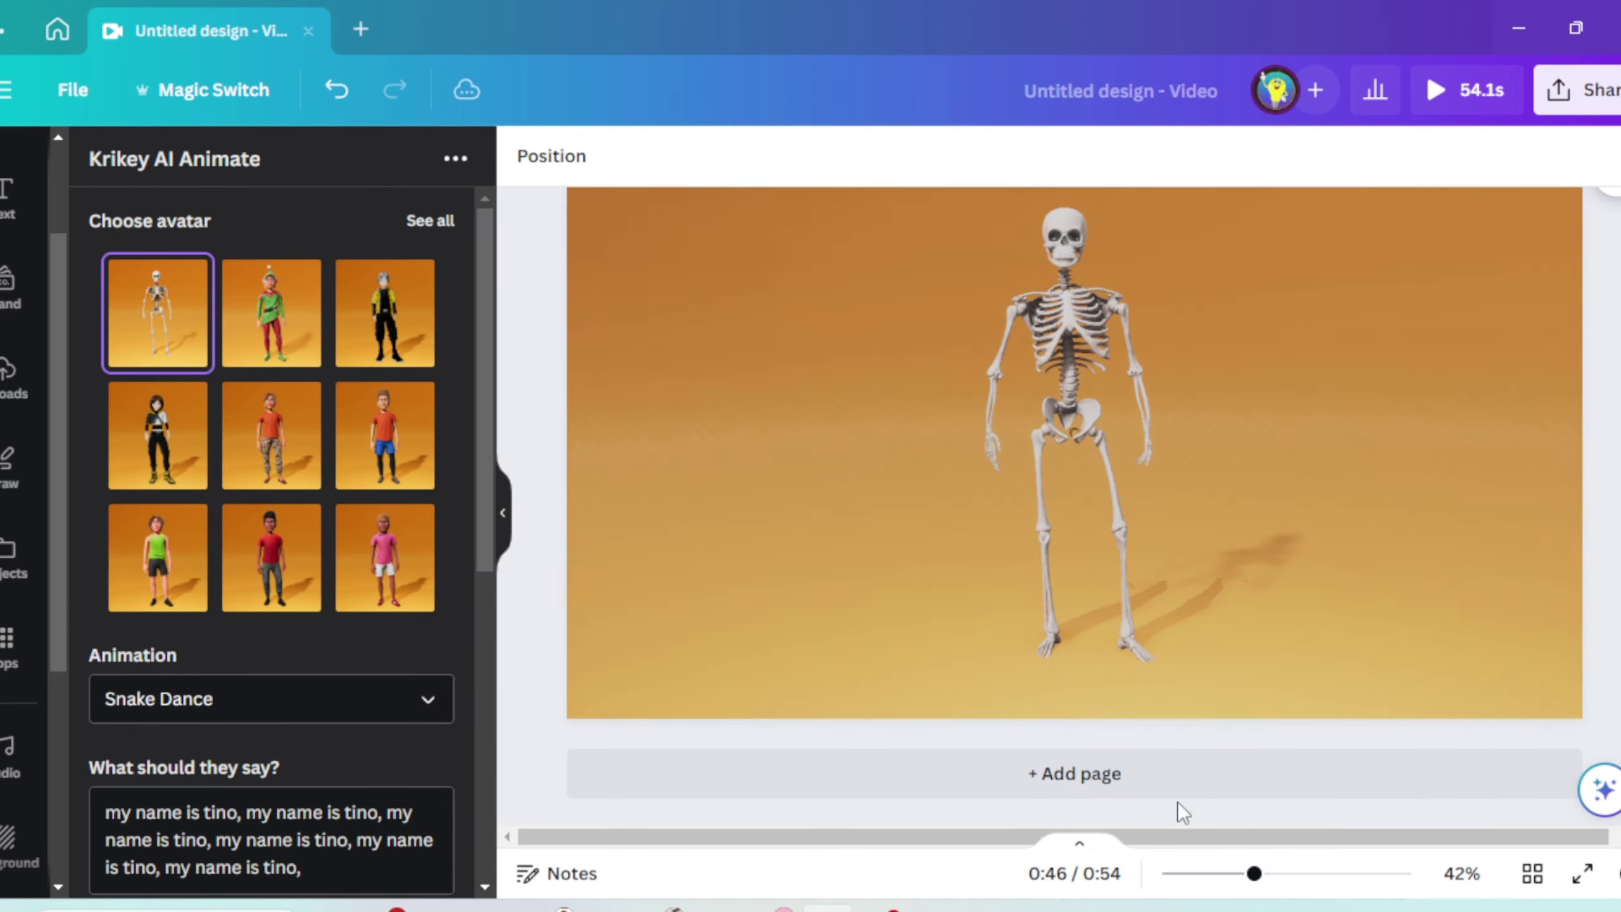
# - Add a blank page and generate the Jumping Jacks animation for it
pyautogui.click(1039, 773)
pyautogui.click(422, 699)
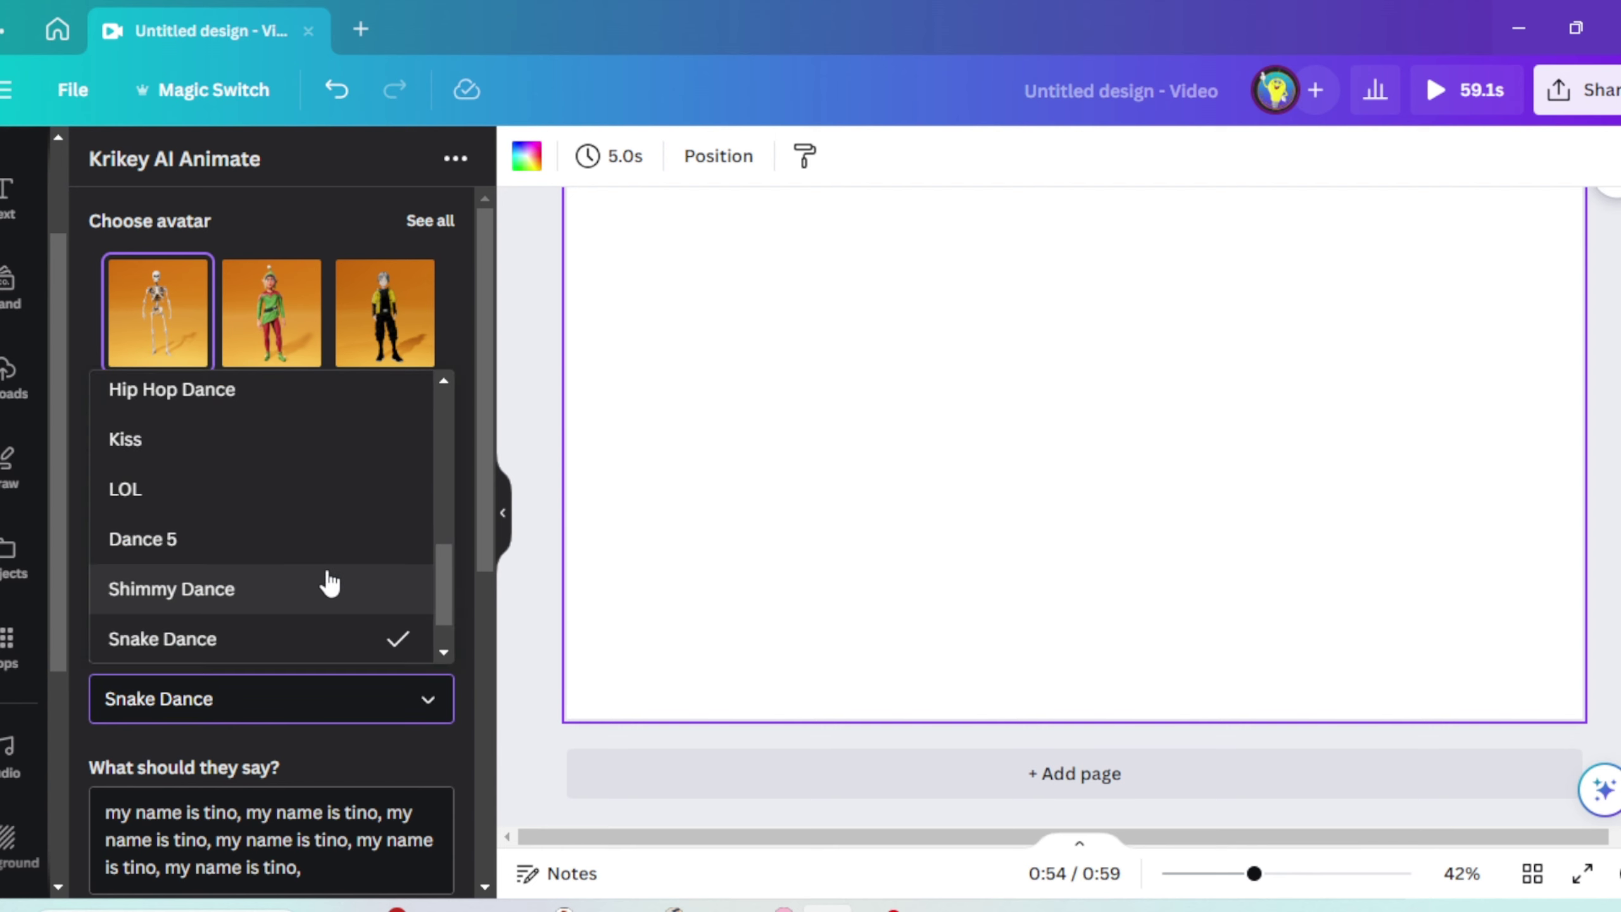
pyautogui.scroll(-1, 327, 583)
pyautogui.click(308, 626)
pyautogui.scroll(-5, 304, 633)
pyautogui.click(337, 789)
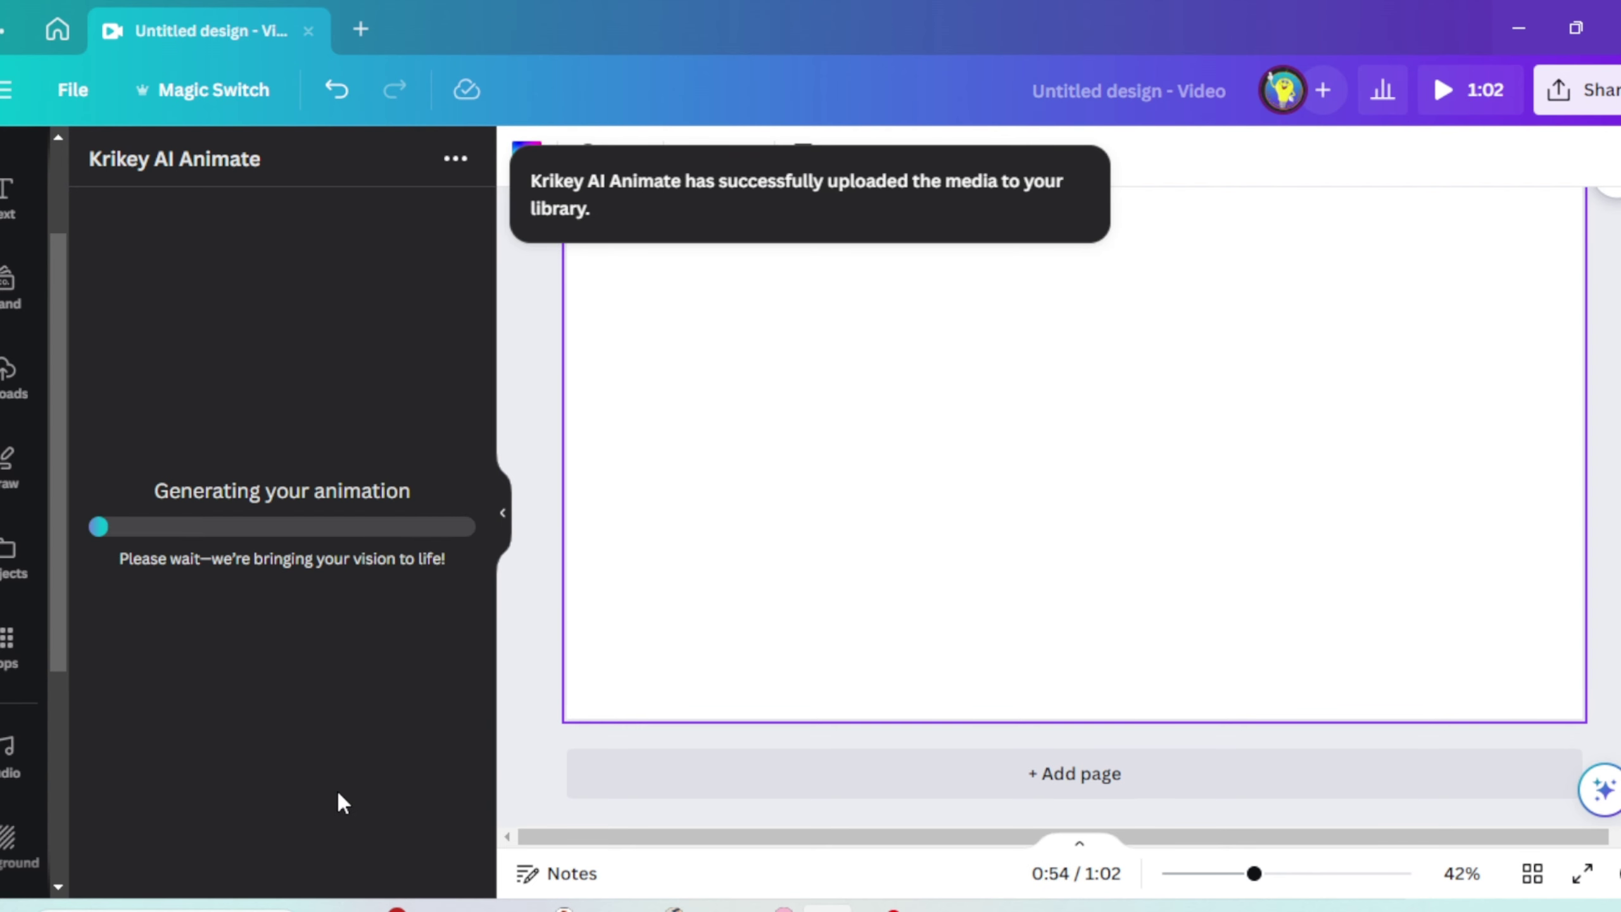
pyautogui.scroll(2, 1120, 576)
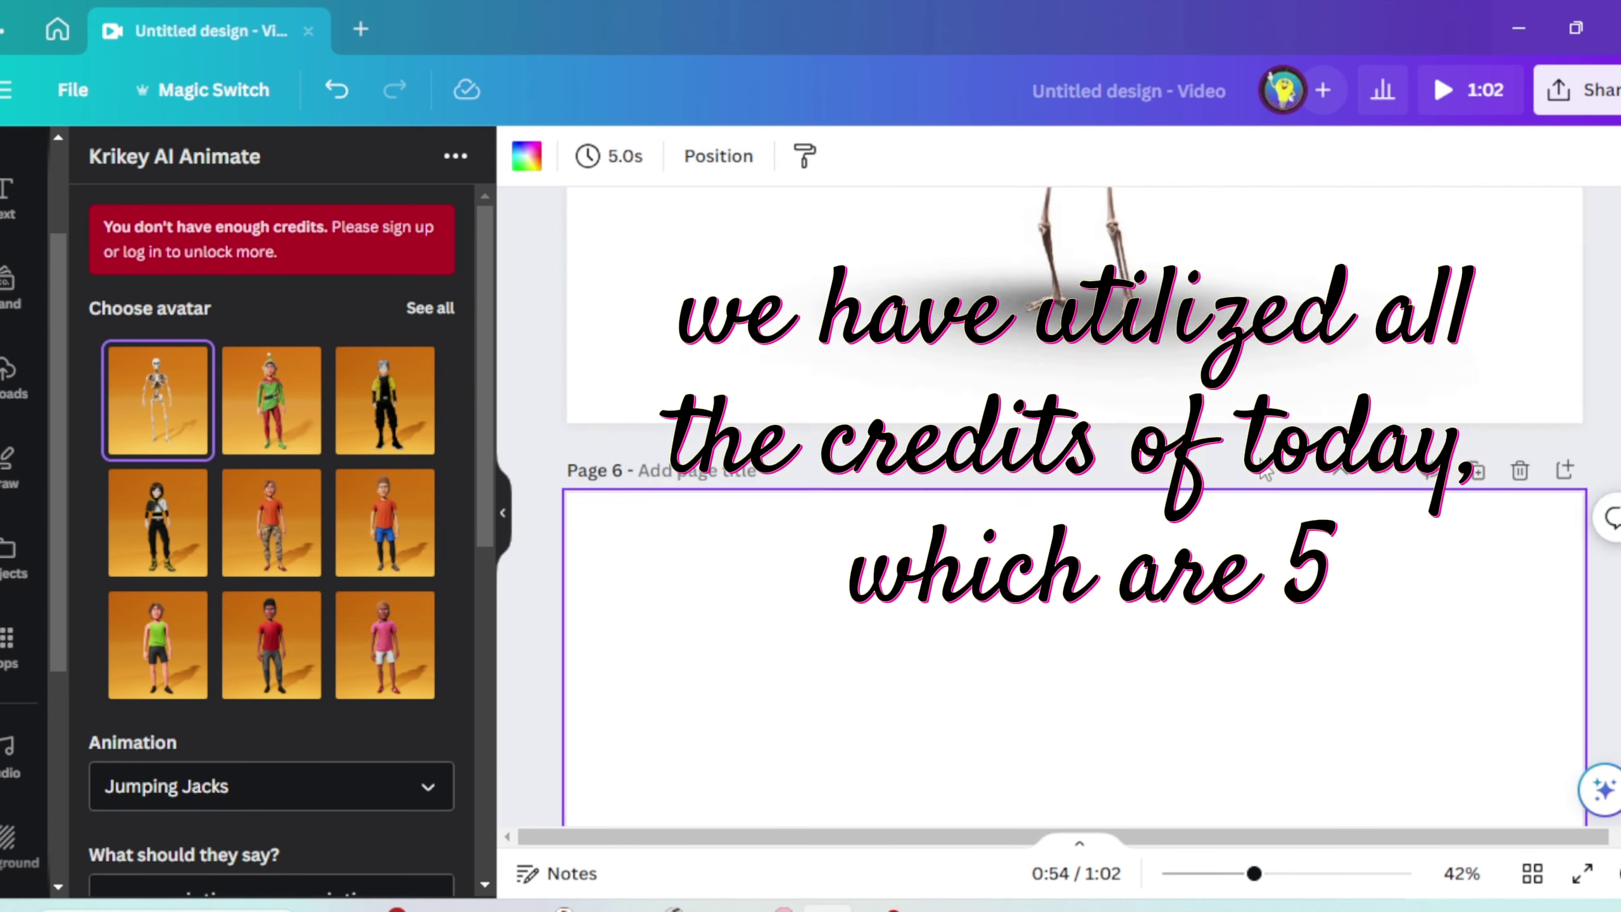
pyautogui.scroll(2, 1267, 471)
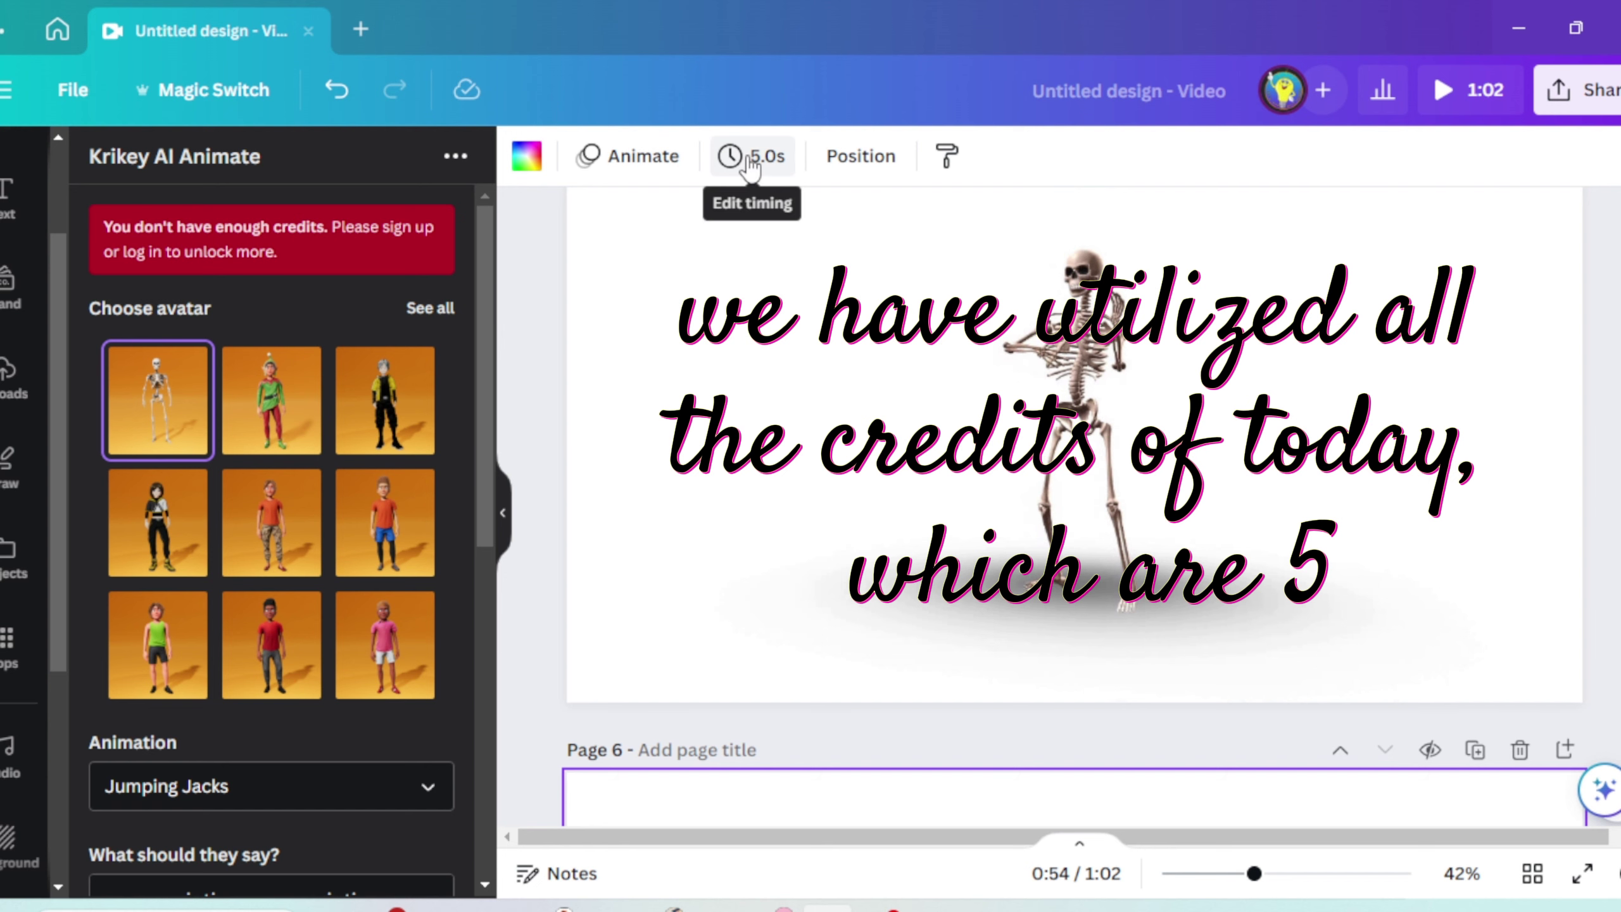
pyautogui.scroll(5, 824, 318)
pyautogui.scroll(5, 874, 380)
pyautogui.scroll(5, 891, 398)
pyautogui.scroll(3, 890, 398)
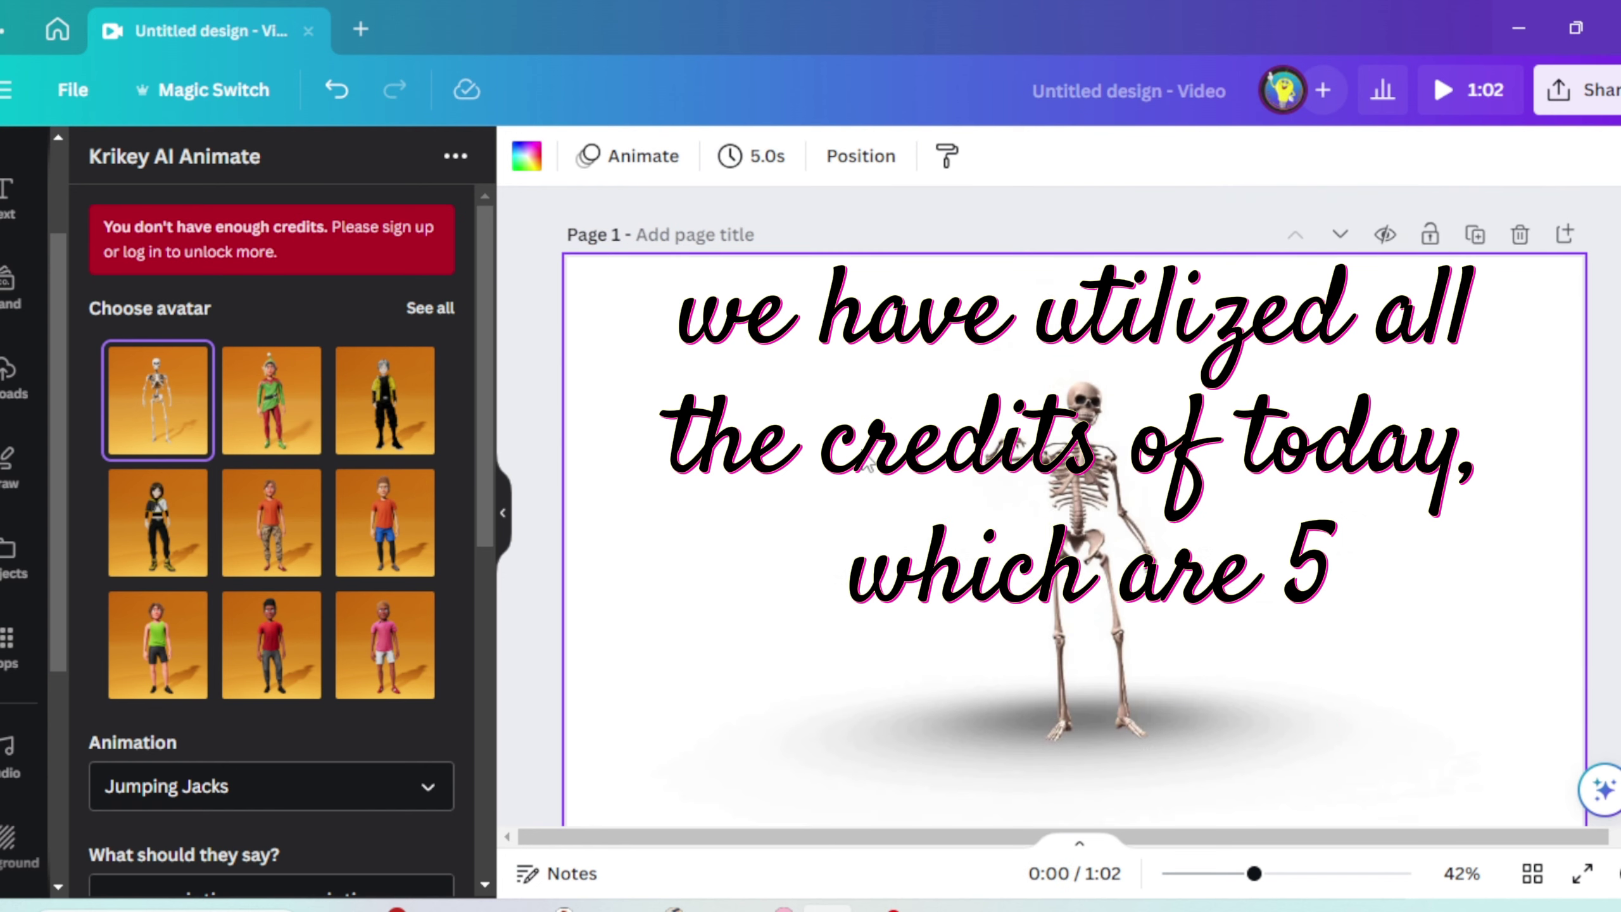
# - Select the skeleton dance video on page 2
pyautogui.click(953, 600)
pyautogui.scroll(-1, 954, 601)
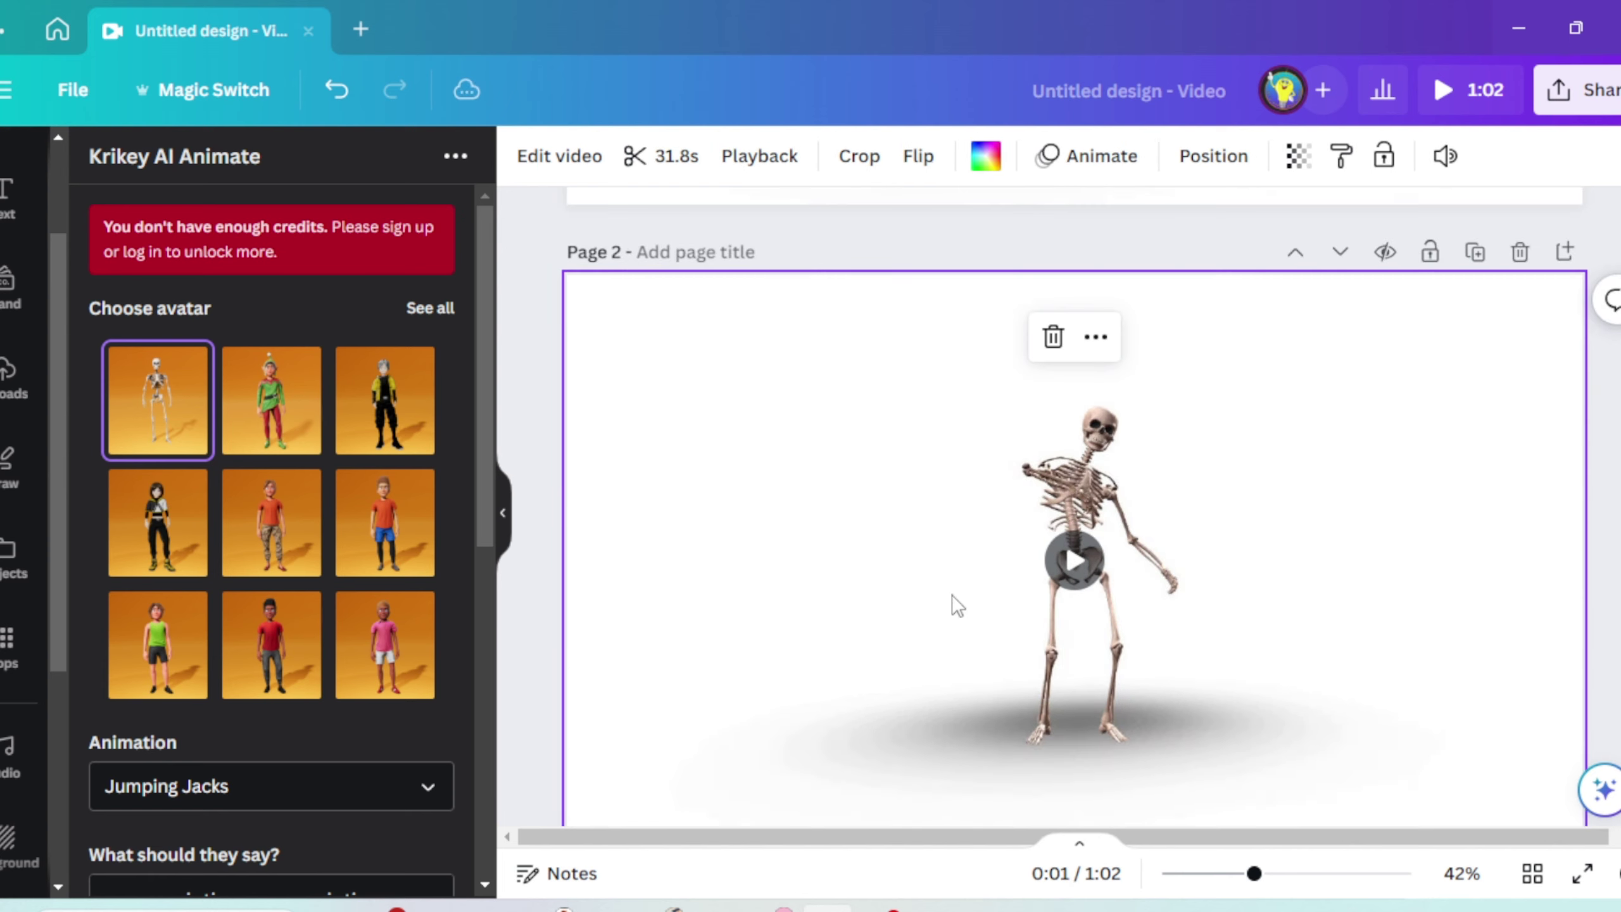
# - In the clip timeline, set the selected clip's duration to 5.8 seconds
pyautogui.click(1079, 844)
pyautogui.click(799, 716)
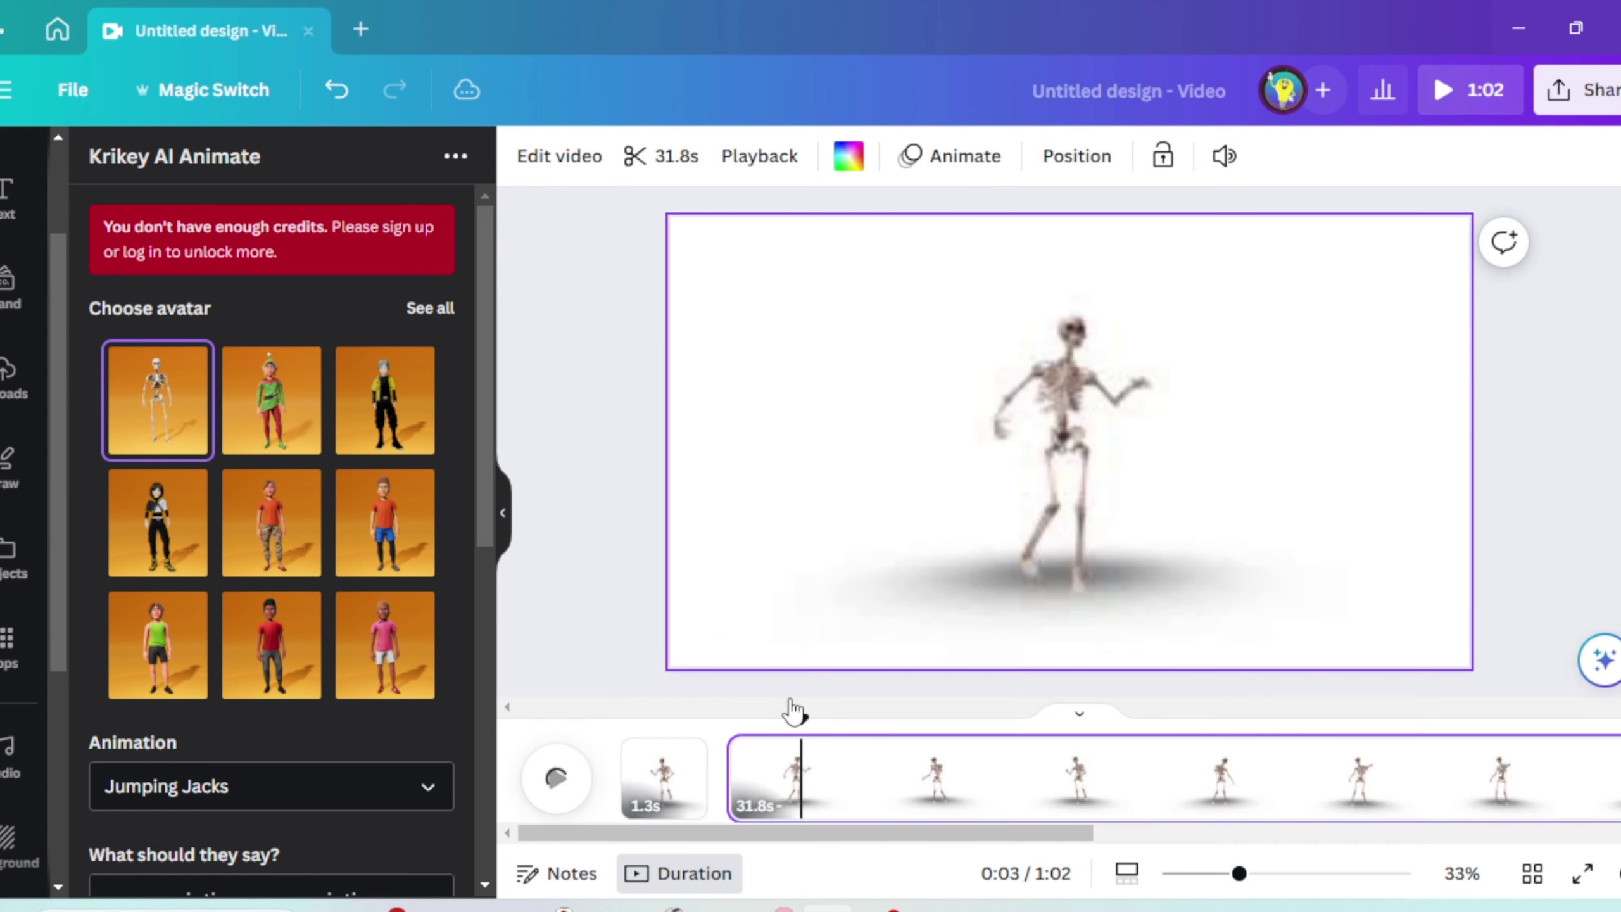
pyautogui.click(578, 156)
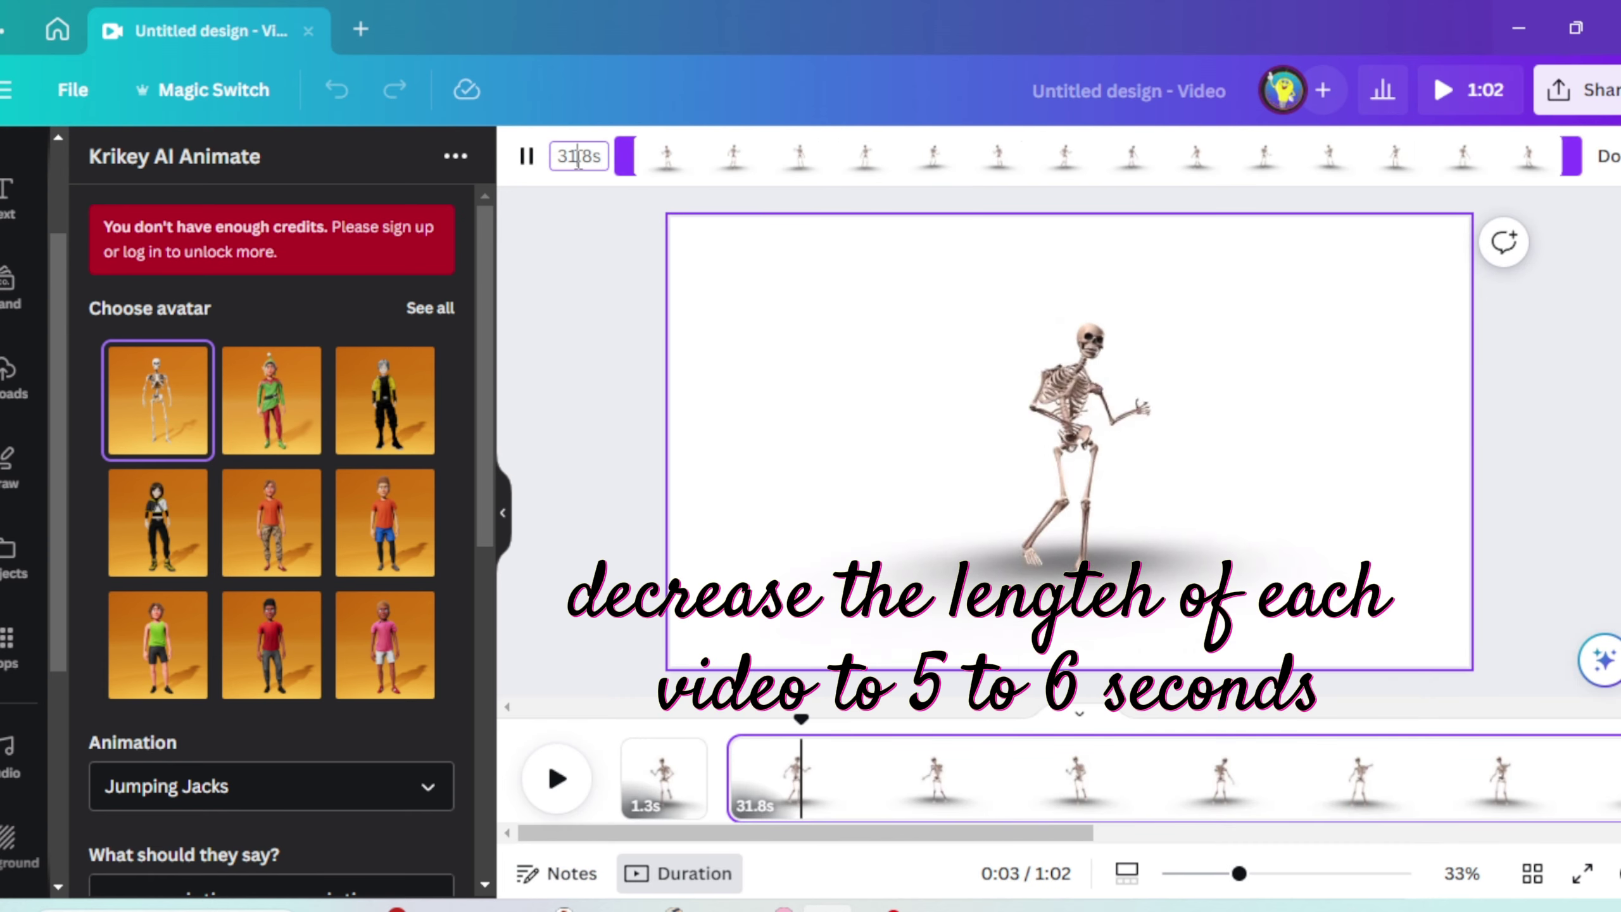
pyautogui.write('5.')
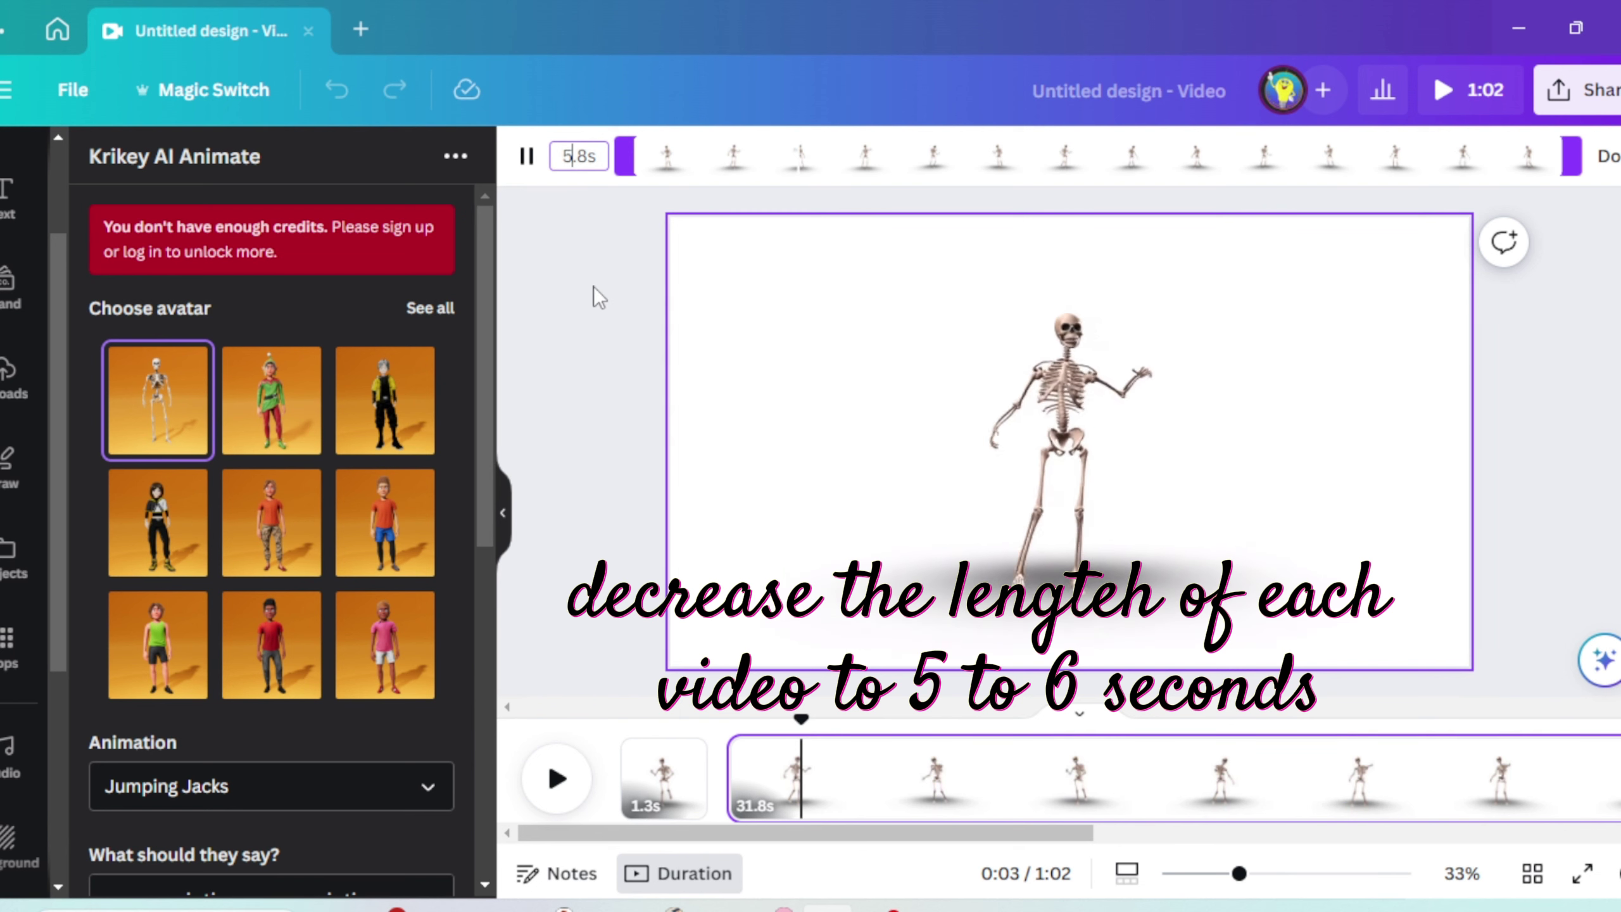
pyautogui.press('Return')
# - Trim the third clip to 5.6 seconds and the fifth to about 6.3 seconds
pyautogui.click(1068, 812)
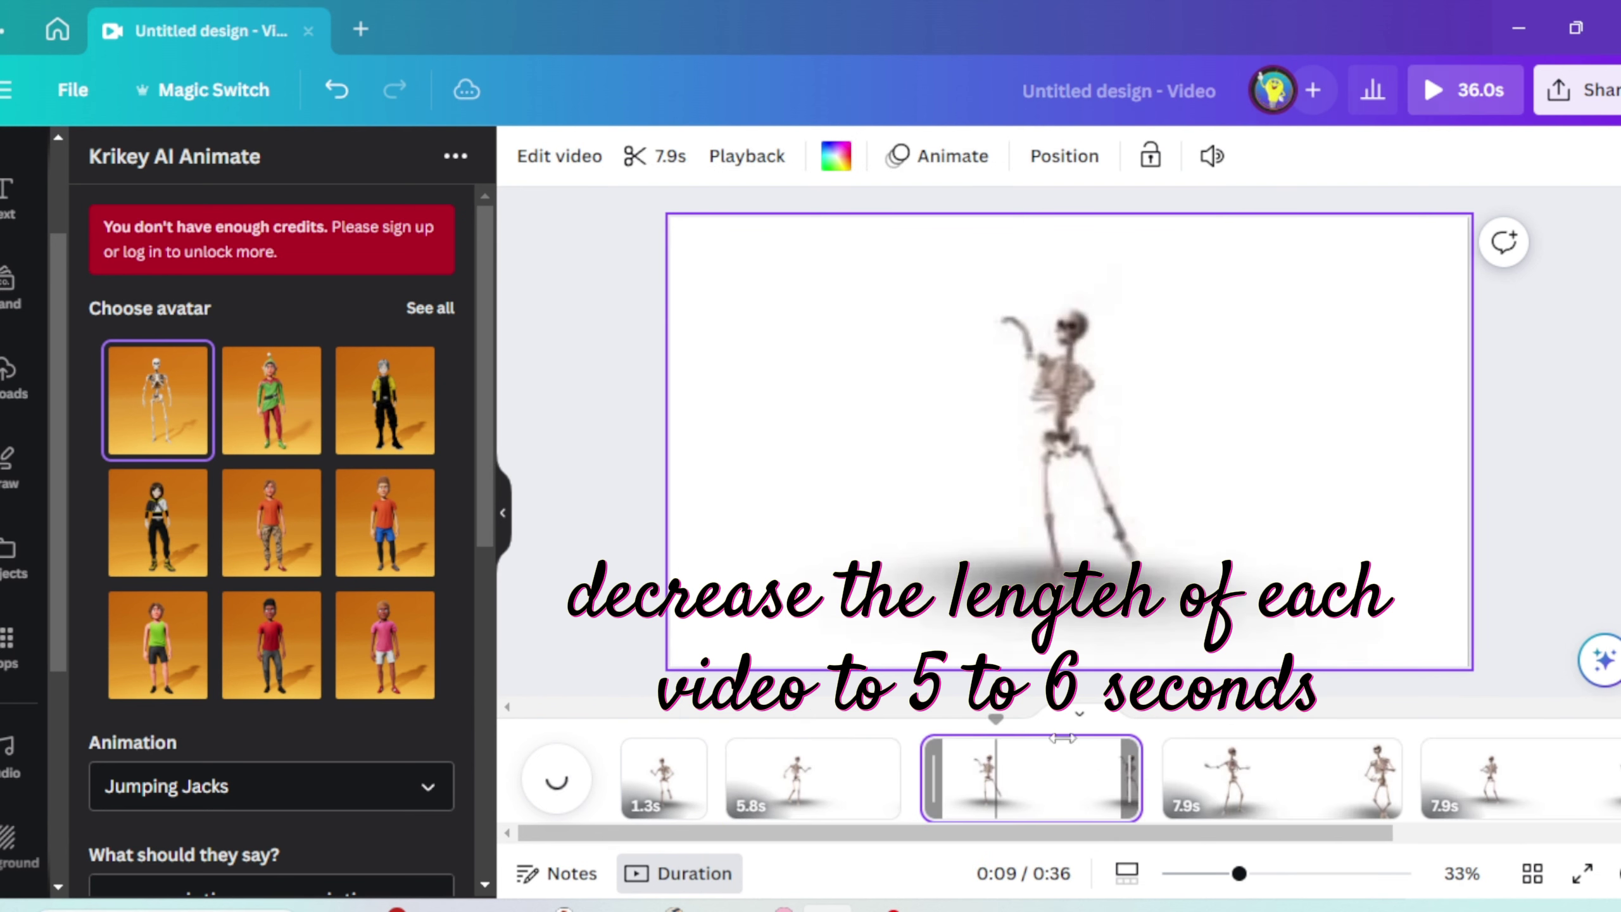
pyautogui.moveTo(1153, 780); pyautogui.dragTo(1088, 785)
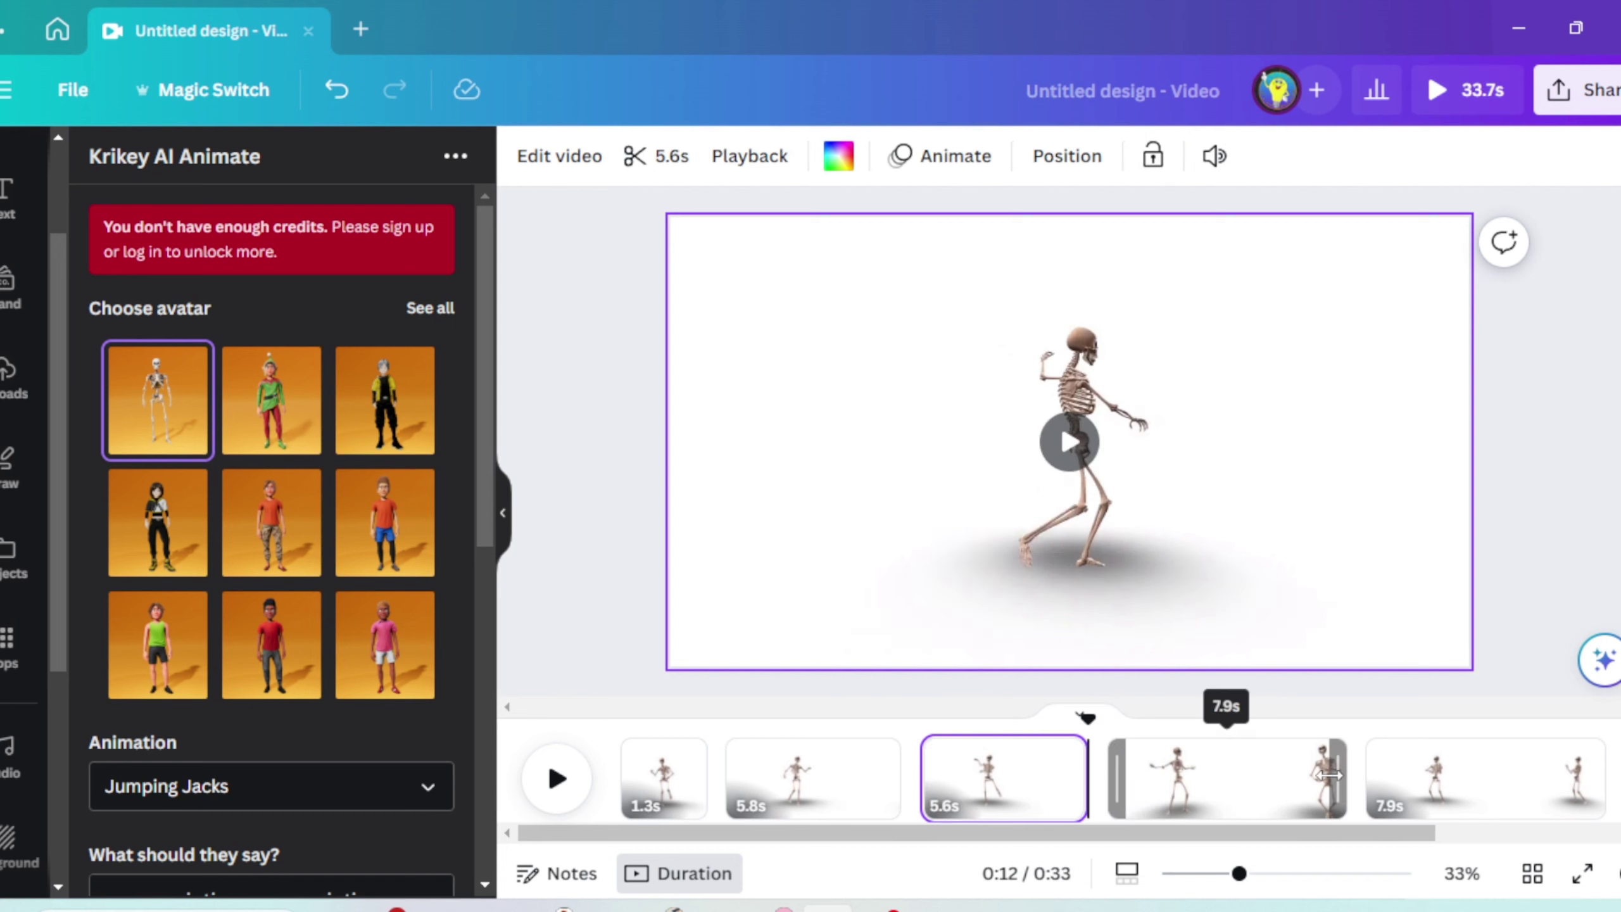
pyautogui.moveTo(1343, 779); pyautogui.dragTo(1277, 779)
pyautogui.click(1393, 779)
pyautogui.moveTo(1448, 779); pyautogui.dragTo(1375, 762)
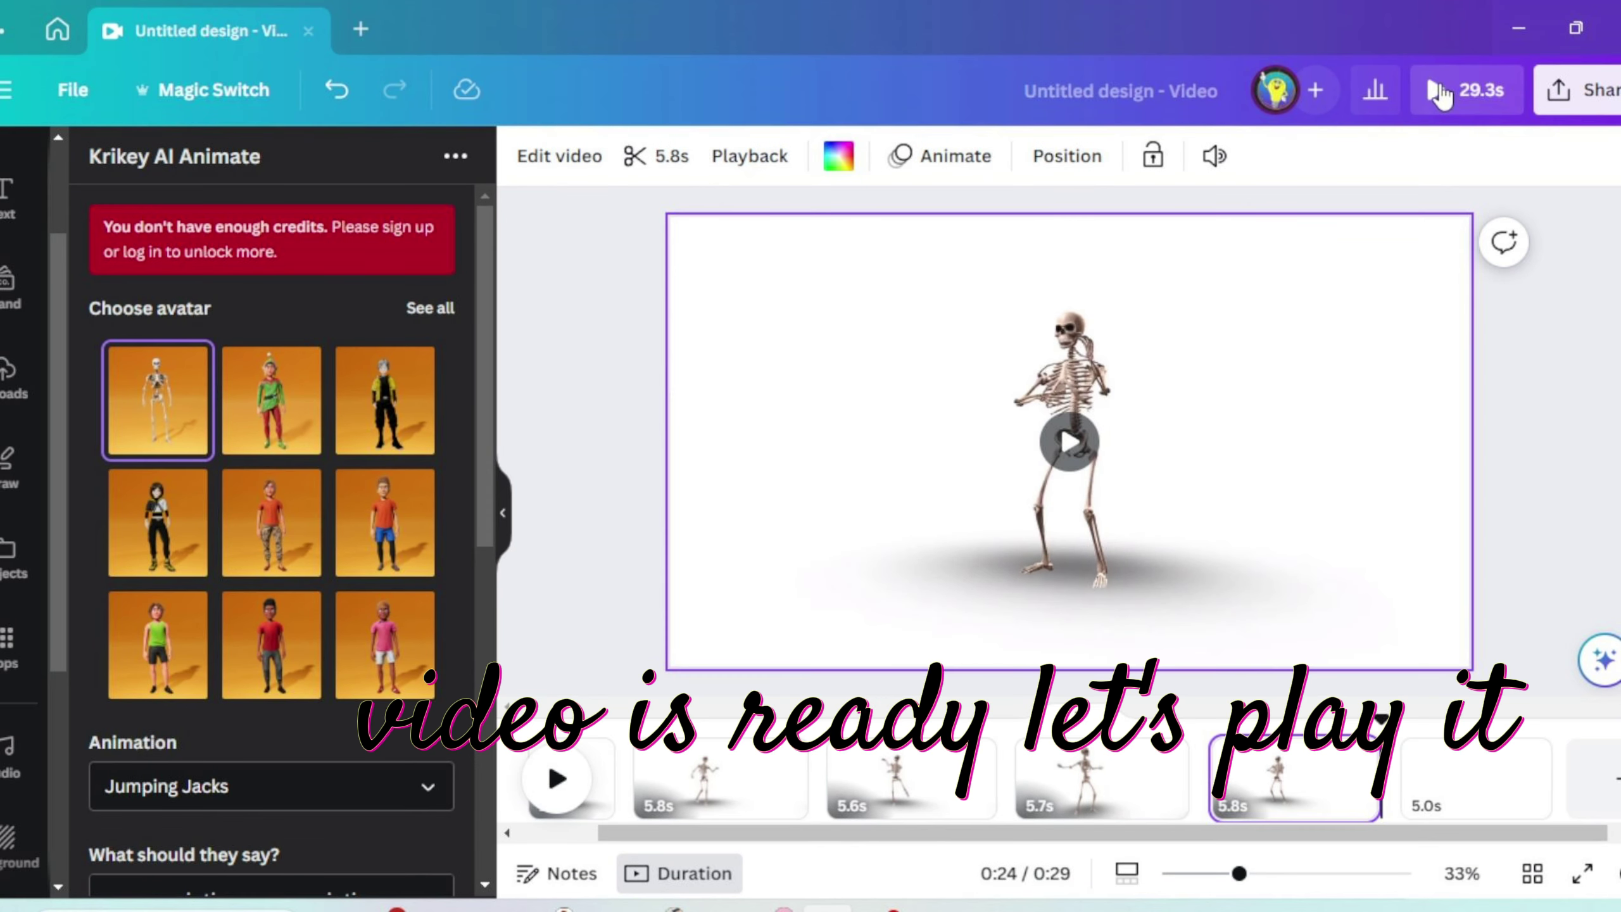